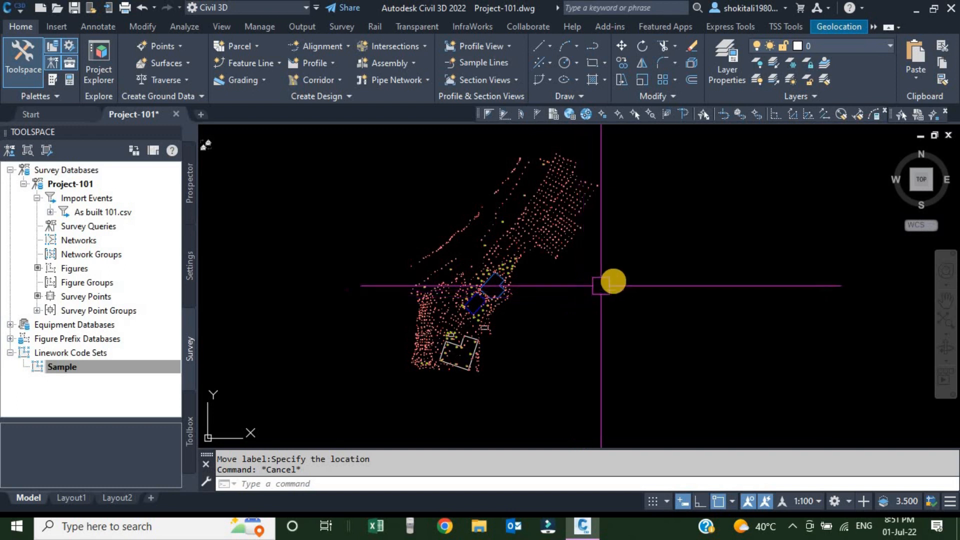
# - List the linework code sets under the survey database tree
pyautogui.moveTo(623, 278); pyautogui.dragTo(623, 293, button='middle')
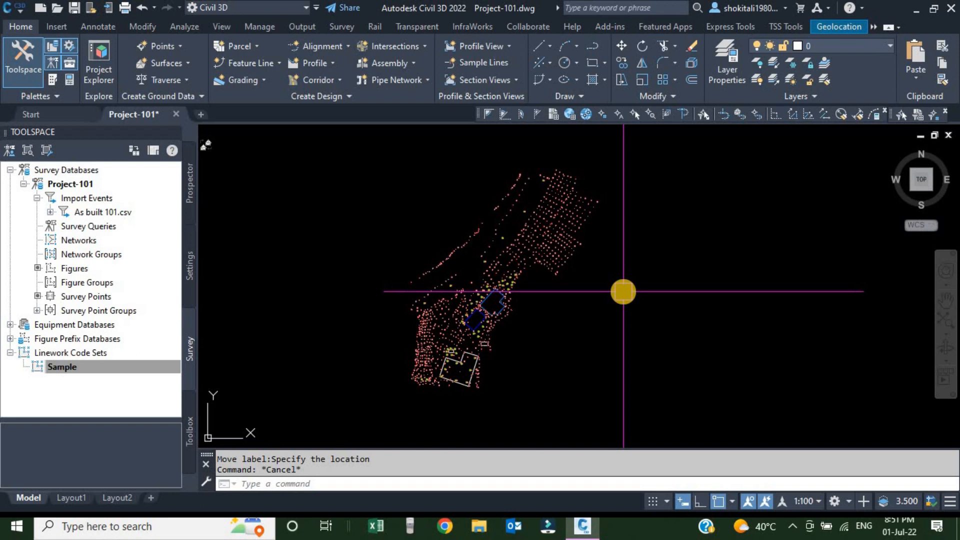
pyautogui.scroll(2, 515, 343)
pyautogui.scroll(2, 473, 368)
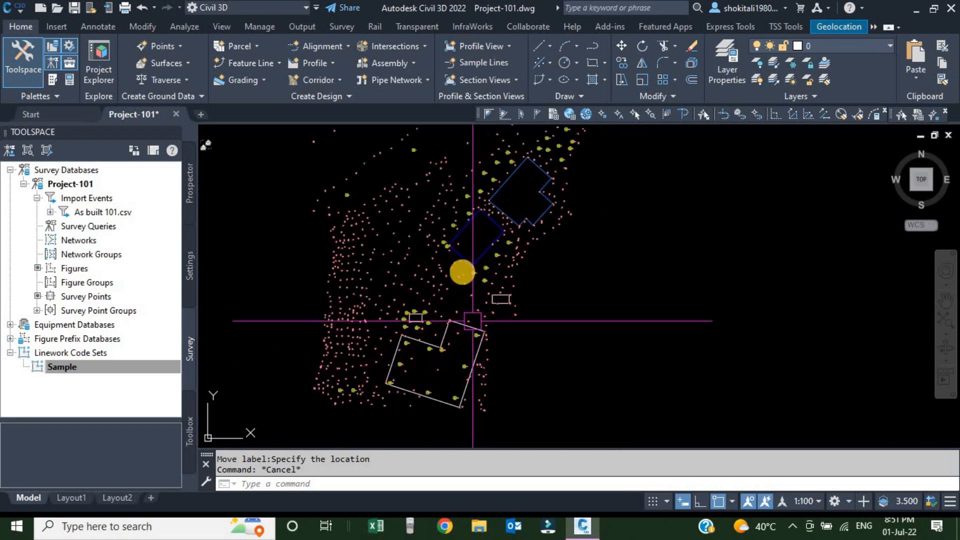
pyautogui.scroll(1, 486, 242)
pyautogui.scroll(1, 475, 281)
pyautogui.scroll(1, 488, 279)
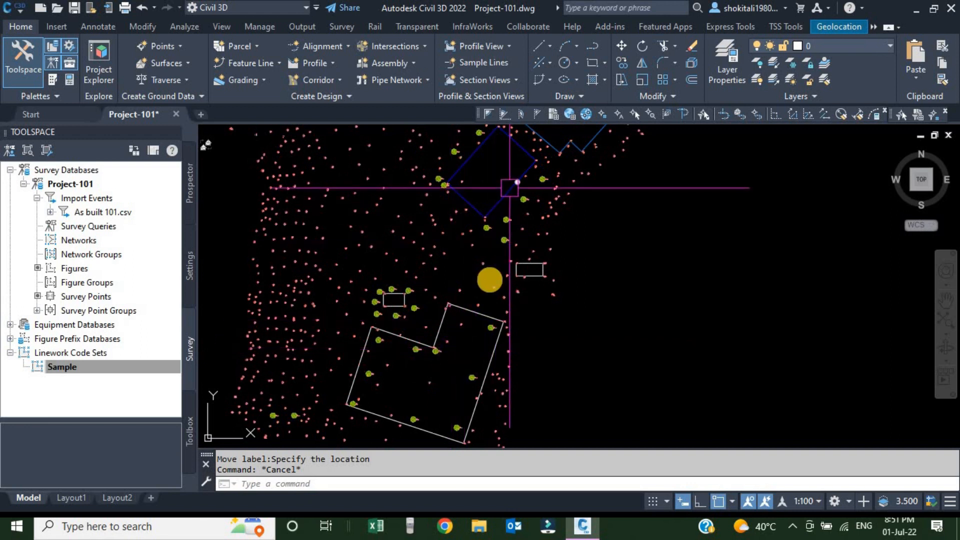
pyautogui.scroll(1, 486, 273)
pyautogui.scroll(3, 495, 266)
pyautogui.scroll(2, 526, 308)
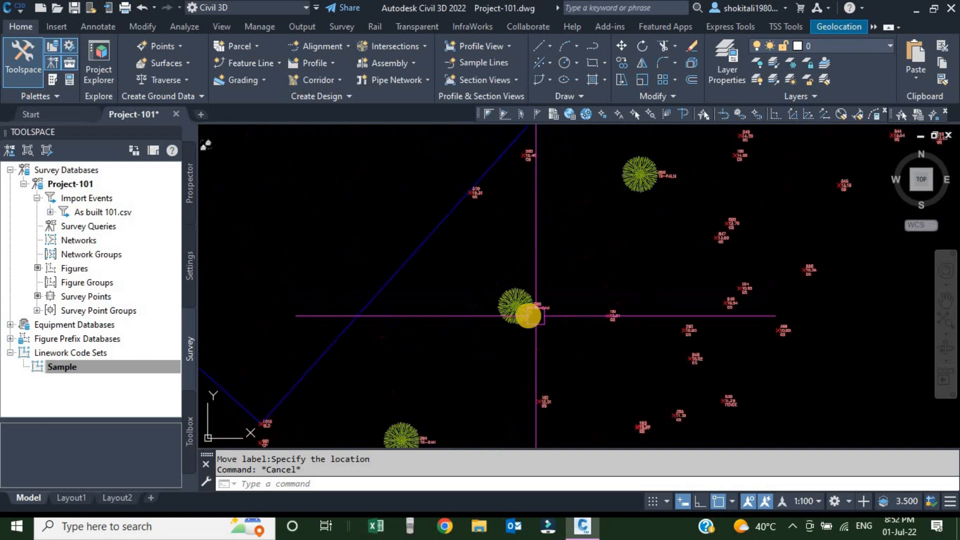
pyautogui.scroll(1, 498, 295)
pyautogui.scroll(2, 513, 317)
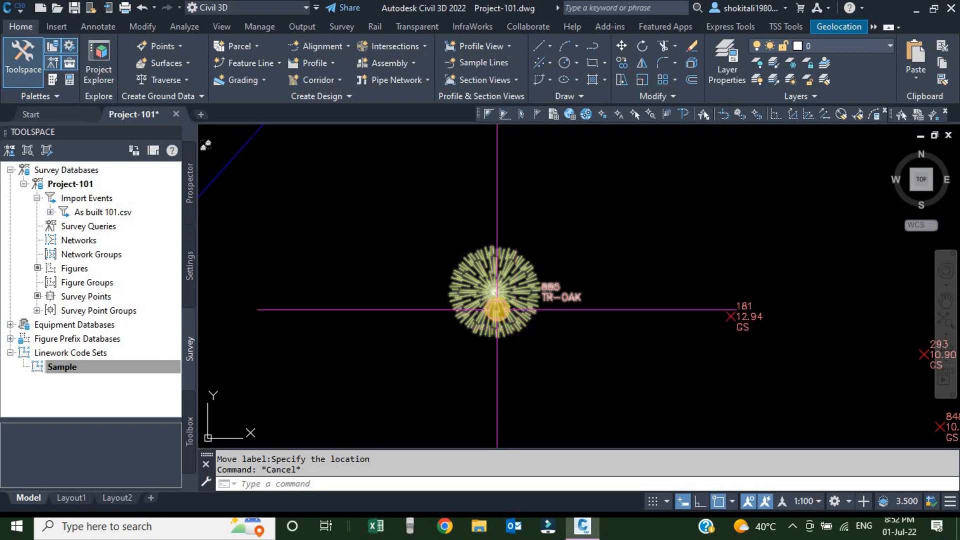
pyautogui.scroll(-3, 503, 315)
pyautogui.scroll(-2, 508, 313)
pyautogui.scroll(-1, 510, 313)
pyautogui.scroll(1, 511, 323)
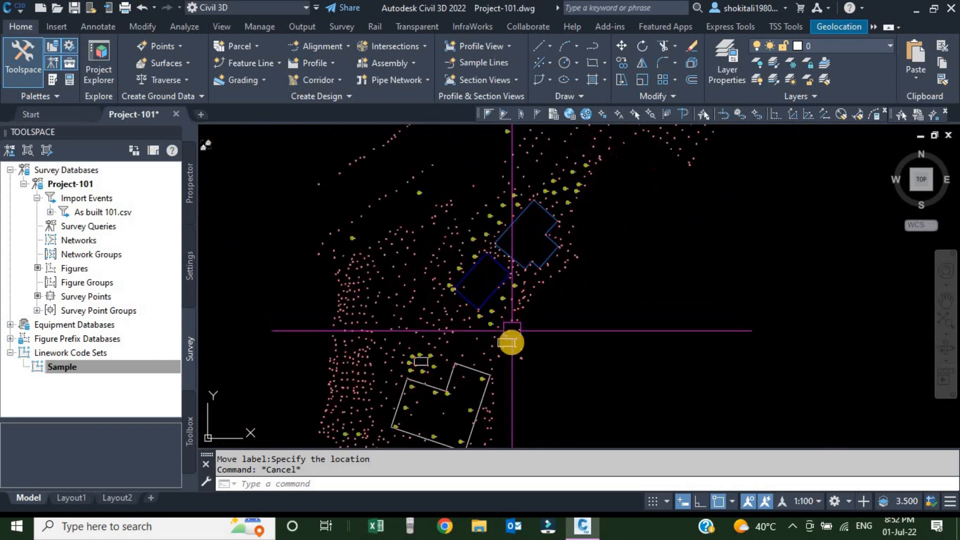
pyautogui.scroll(1, 484, 334)
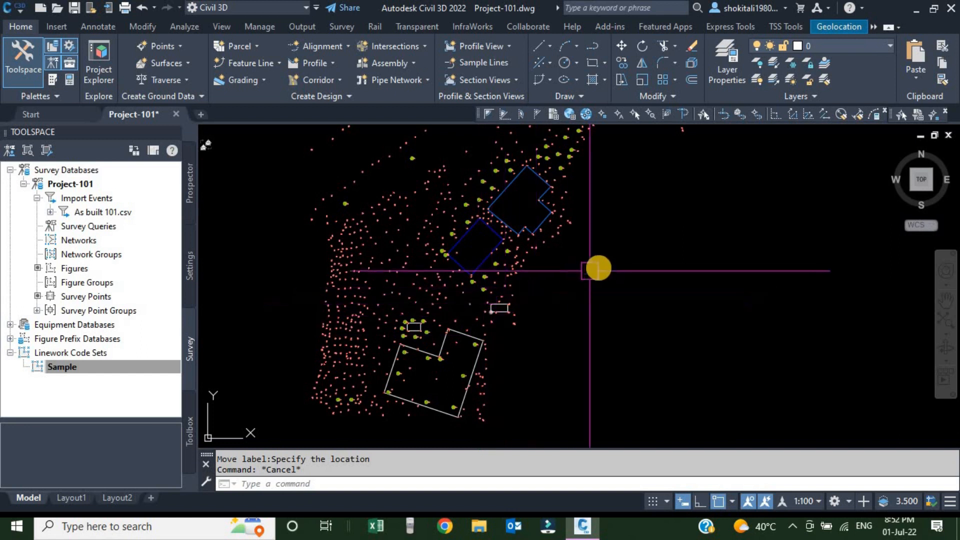
pyautogui.scroll(5, 473, 295)
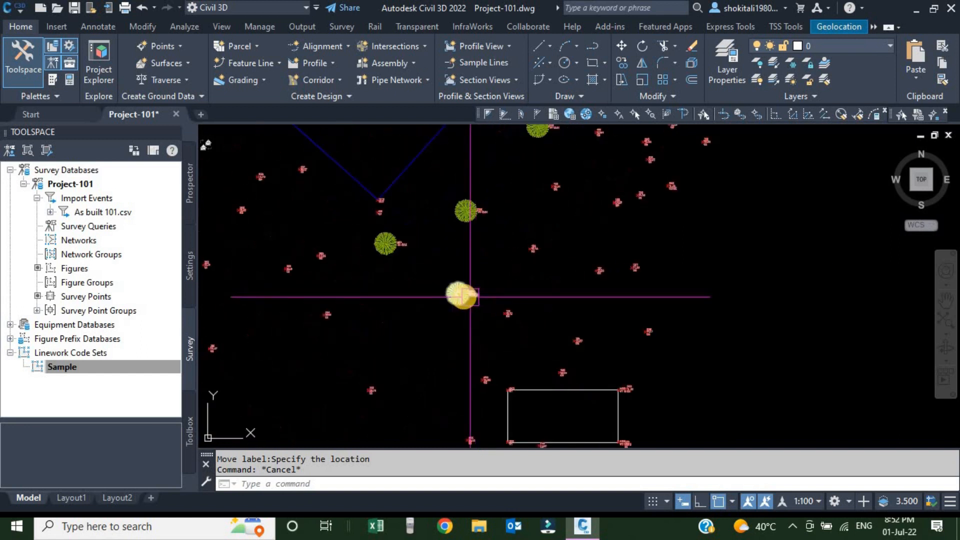
pyautogui.scroll(-5, 480, 283)
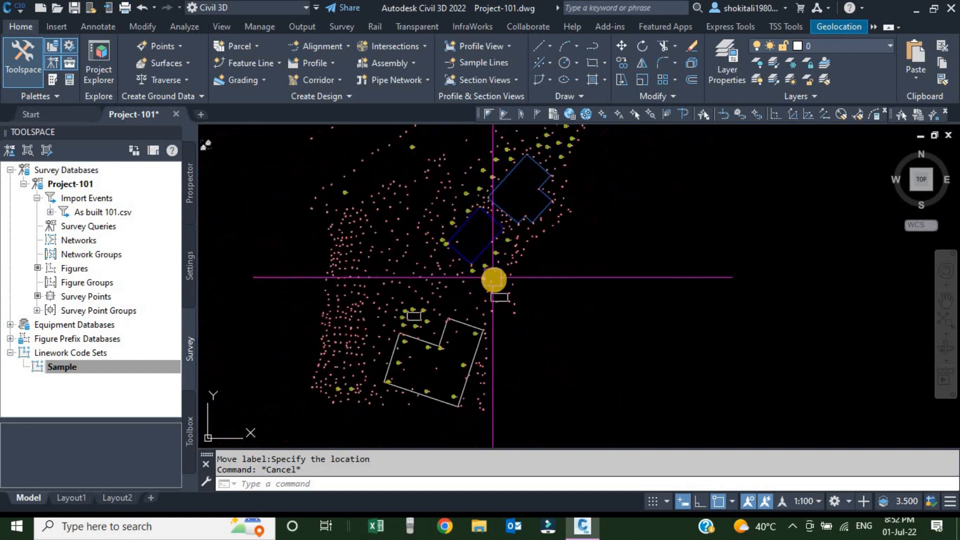
pyautogui.scroll(-2, 496, 280)
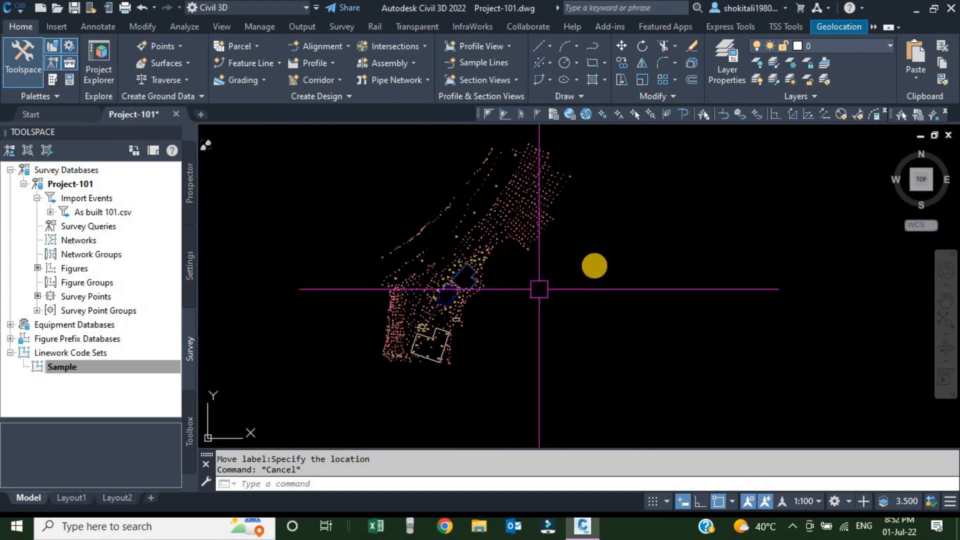
pyautogui.moveTo(593, 265); pyautogui.dragTo(600, 280, button='middle')
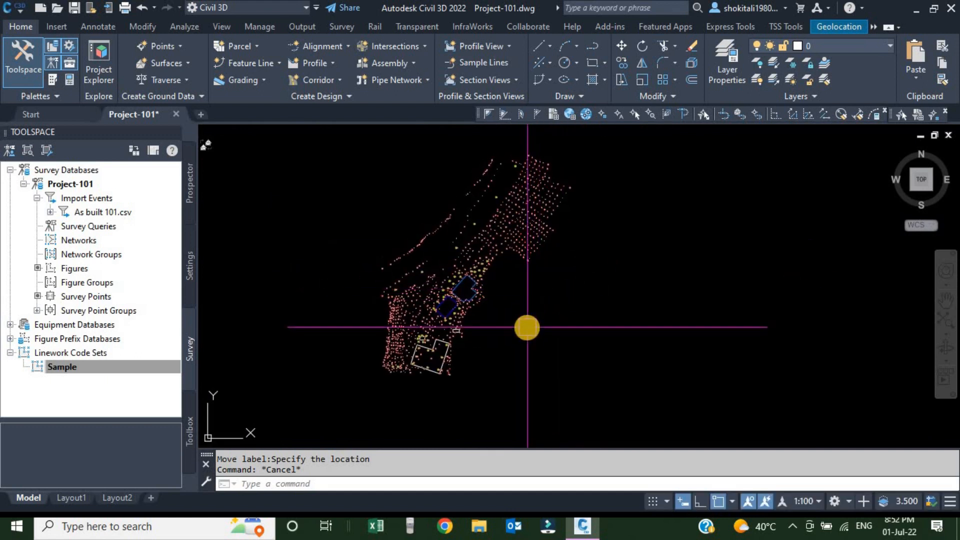
pyautogui.scroll(1, 464, 377)
pyautogui.scroll(2, 448, 386)
pyautogui.scroll(2, 392, 367)
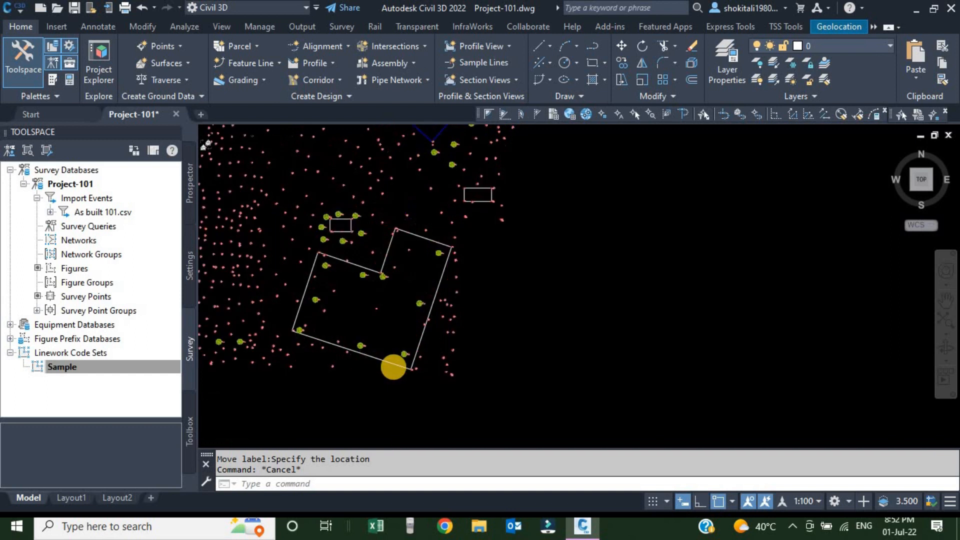
pyautogui.moveTo(392, 367); pyautogui.dragTo(412, 371, button='middle')
pyautogui.scroll(4, 412, 371)
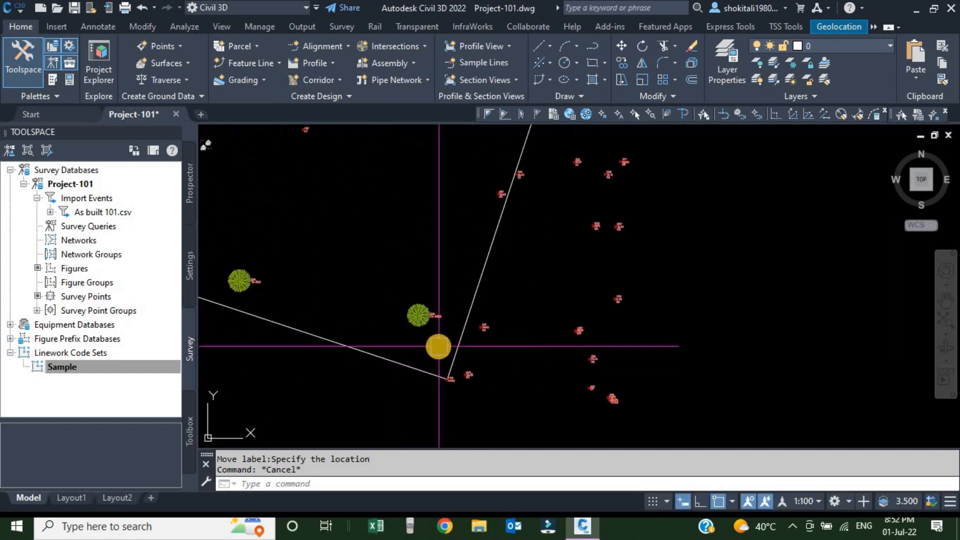
pyautogui.scroll(-4, 439, 345)
pyautogui.scroll(-2, 428, 333)
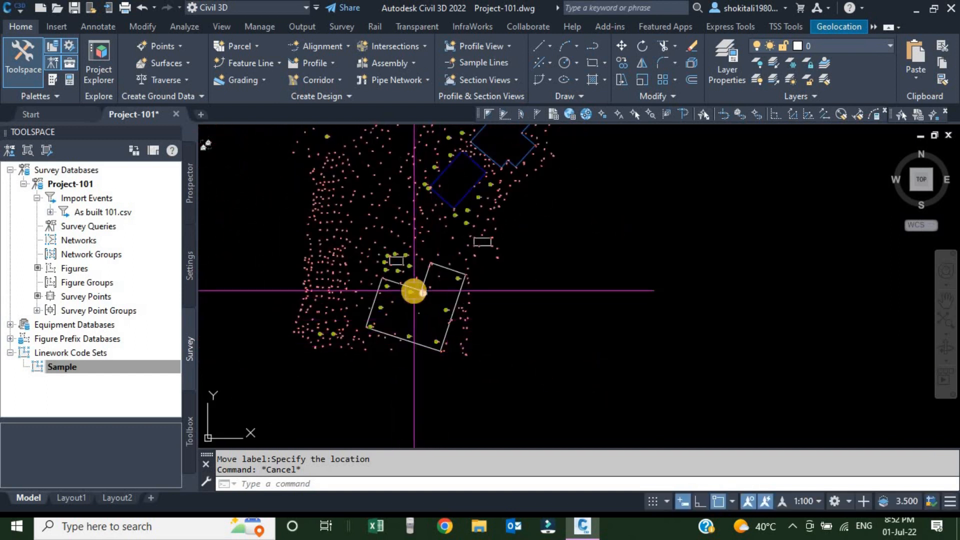
pyautogui.scroll(3, 413, 290)
pyautogui.scroll(2, 373, 317)
pyautogui.scroll(2, 410, 329)
pyautogui.scroll(2, 399, 310)
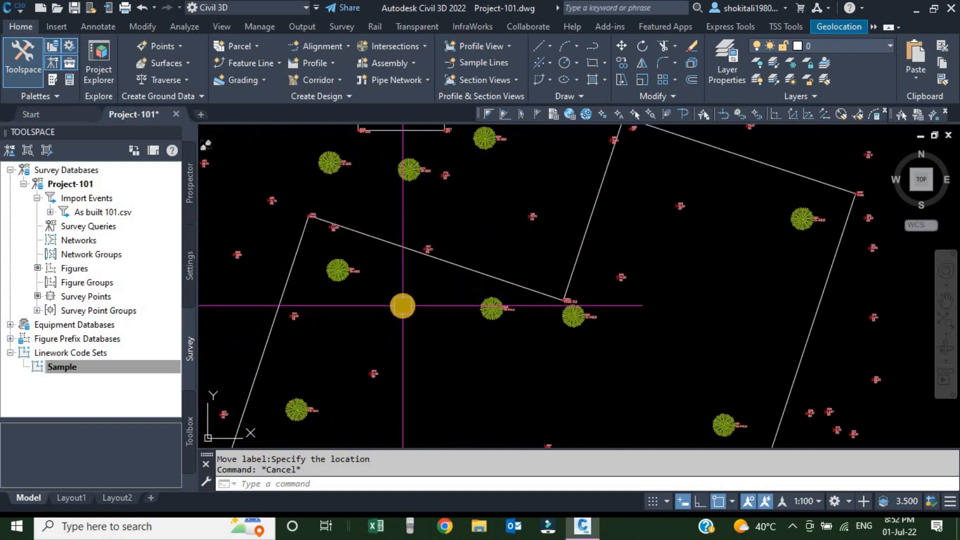
pyautogui.scroll(-3, 495, 221)
pyautogui.scroll(4, 463, 247)
pyautogui.scroll(3, 453, 255)
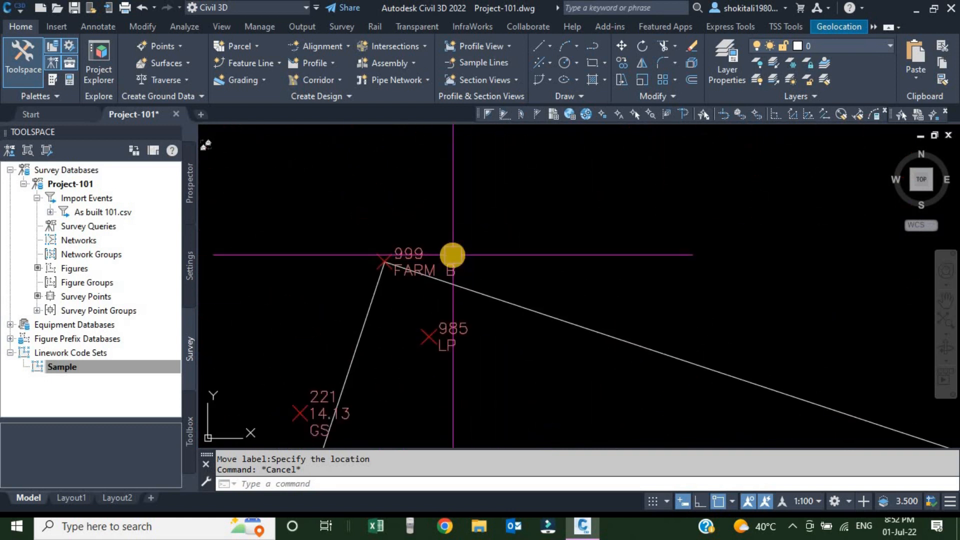
pyautogui.scroll(-2, 452, 255)
pyautogui.scroll(-2, 453, 254)
pyautogui.scroll(-1, 456, 252)
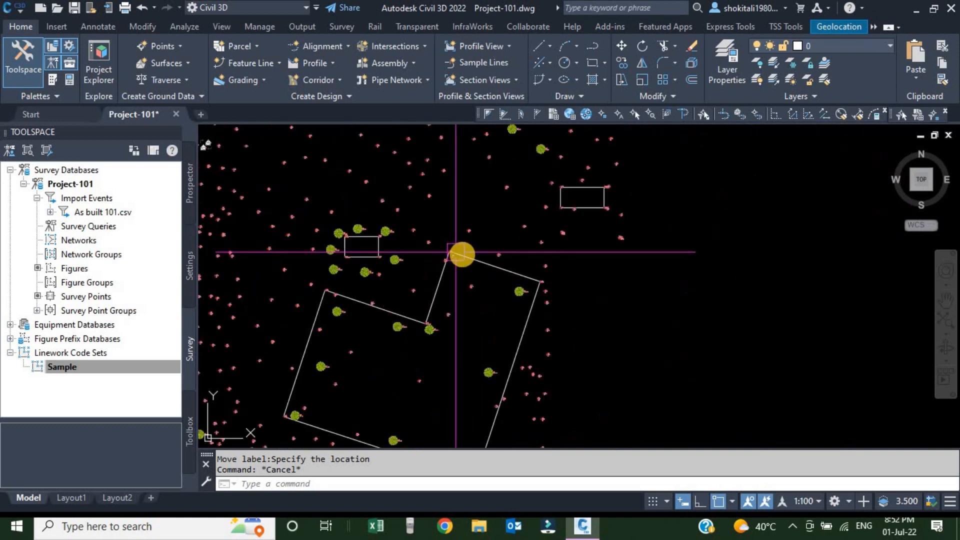
pyautogui.scroll(-2, 480, 253)
pyautogui.scroll(2, 455, 252)
pyautogui.scroll(2, 423, 244)
pyautogui.scroll(2, 427, 245)
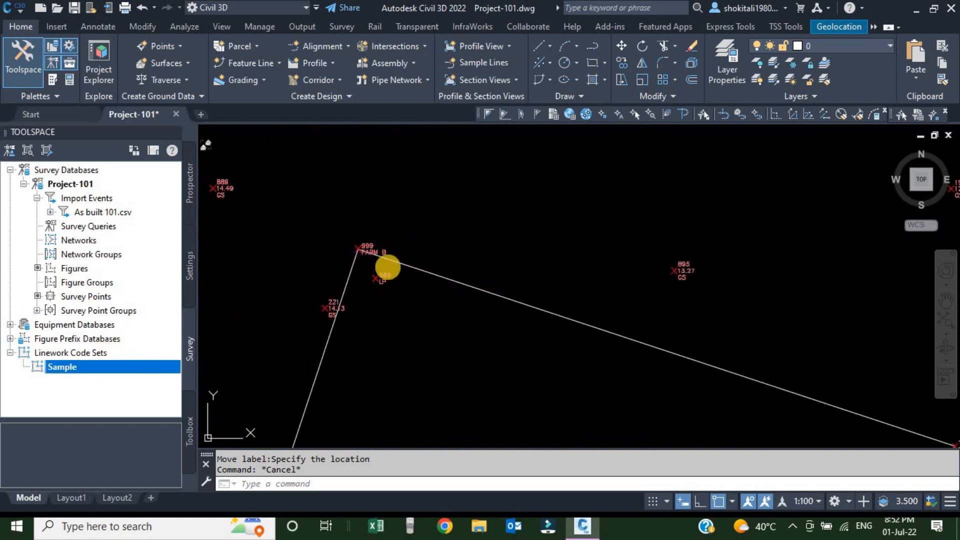
pyautogui.scroll(-1, 436, 236)
pyautogui.scroll(-1, 436, 236)
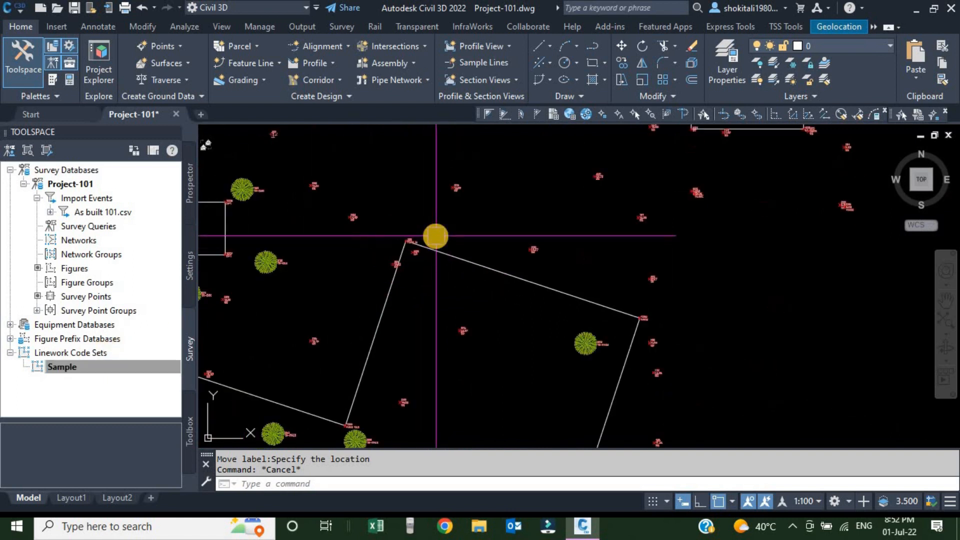
pyautogui.scroll(-2, 436, 238)
pyautogui.scroll(-1, 434, 239)
pyautogui.scroll(-1, 436, 241)
pyautogui.scroll(-1, 443, 247)
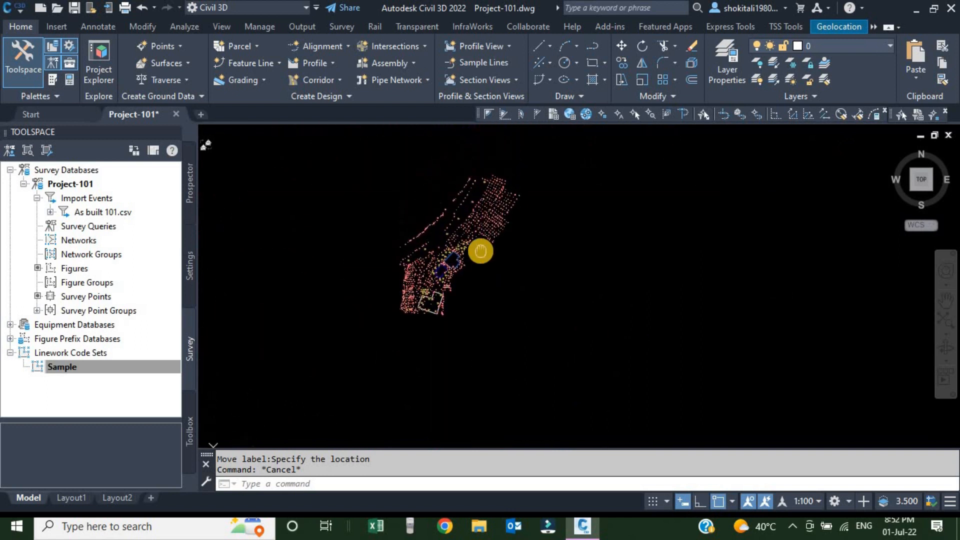
pyautogui.scroll(-1, 445, 253)
pyautogui.scroll(-1, 438, 278)
pyautogui.scroll(1, 435, 329)
pyautogui.scroll(1, 390, 323)
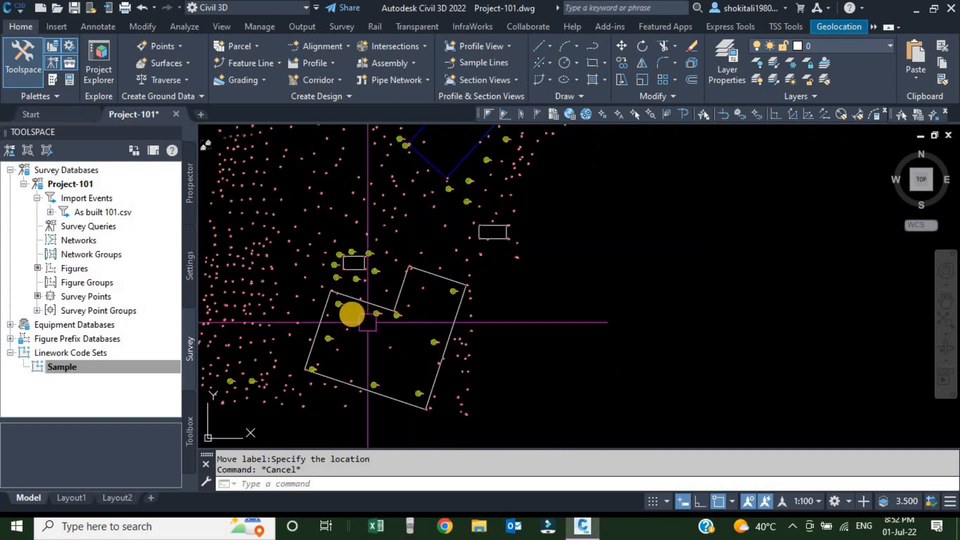
pyautogui.scroll(1, 362, 313)
pyautogui.scroll(1, 365, 313)
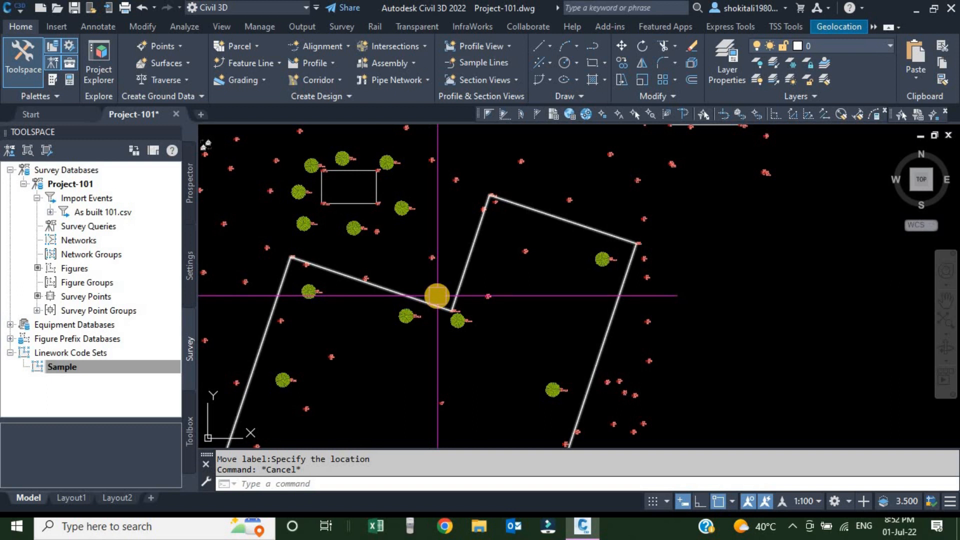
pyautogui.scroll(-2, 452, 274)
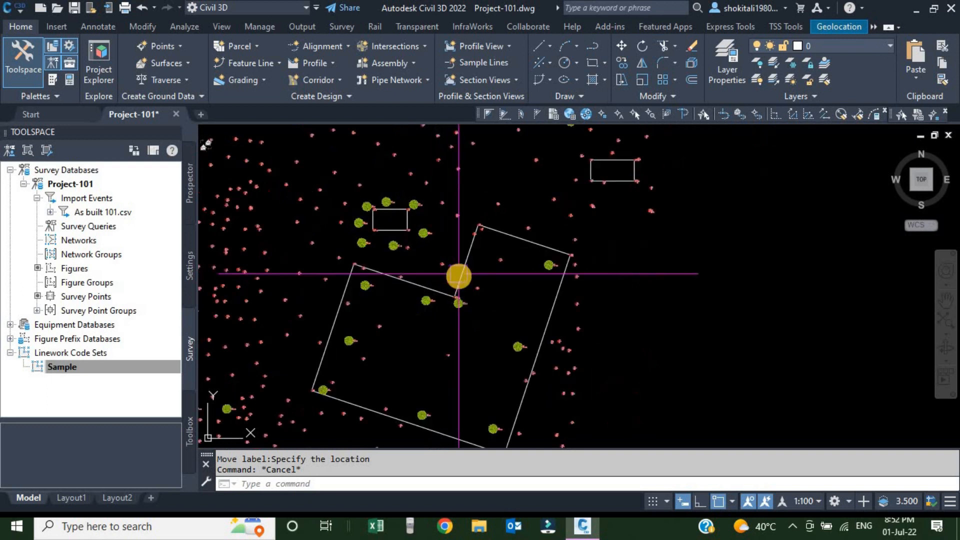
pyautogui.scroll(-2, 457, 273)
pyautogui.scroll(2, 460, 271)
pyautogui.scroll(1, 463, 242)
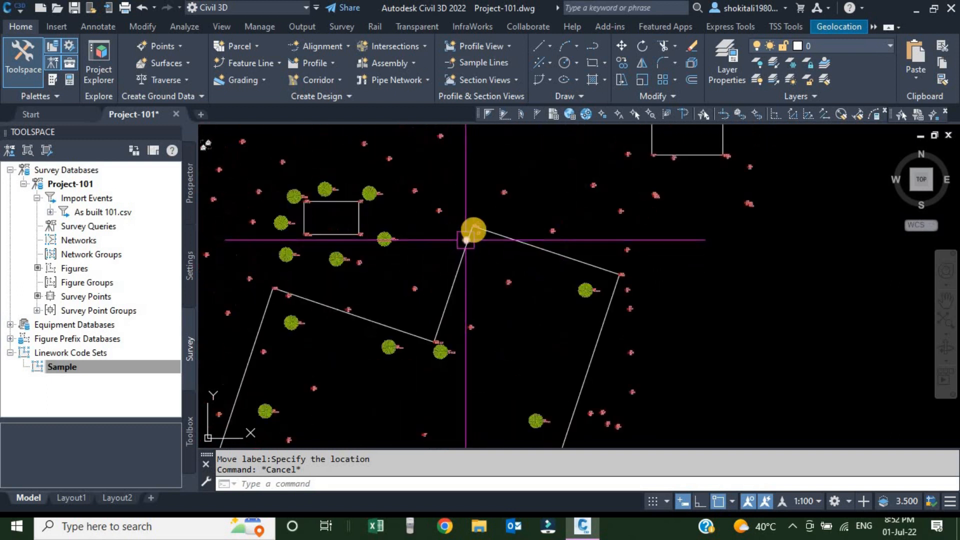
pyautogui.scroll(2, 463, 241)
pyautogui.scroll(2, 464, 243)
pyautogui.scroll(1, 466, 245)
pyautogui.scroll(3, 465, 246)
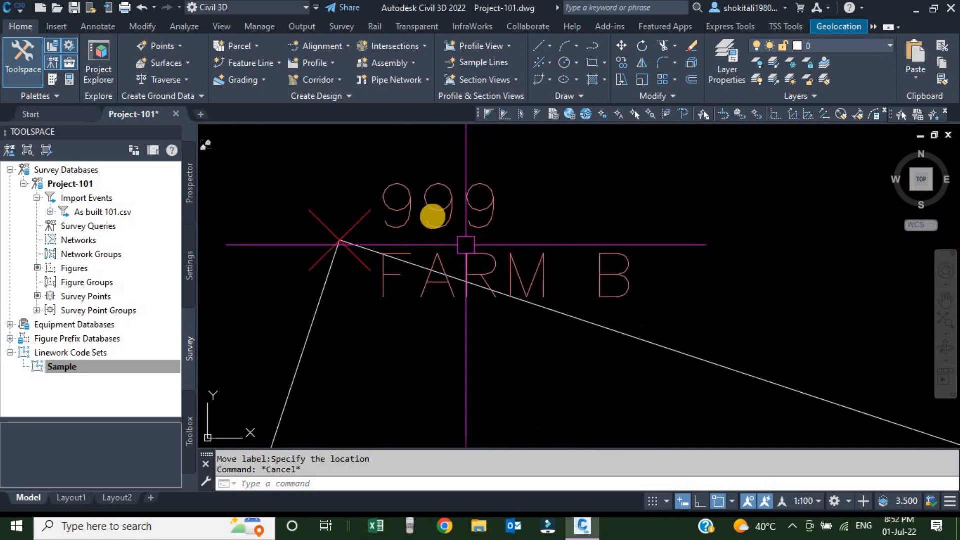
pyautogui.scroll(1, 422, 327)
pyautogui.scroll(-1, 405, 334)
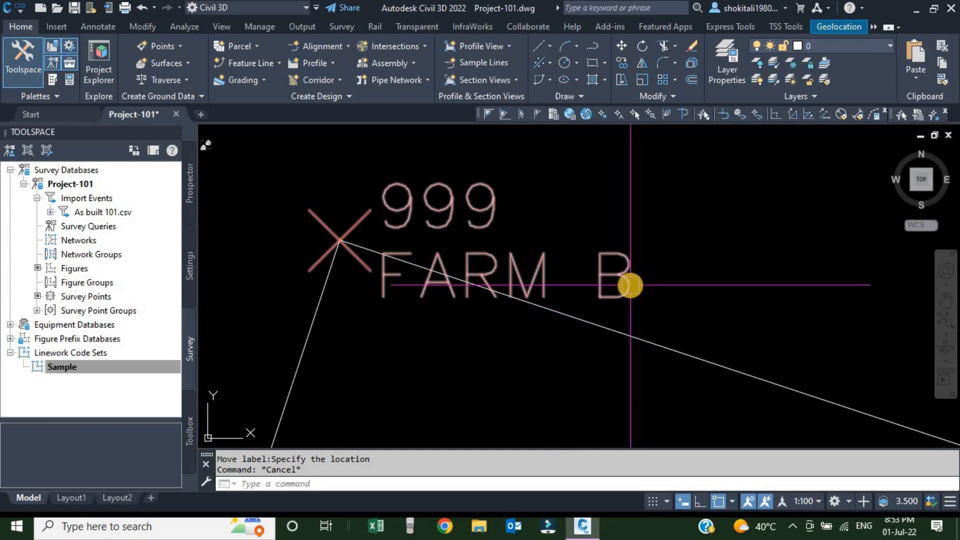
pyautogui.scroll(-3, 615, 288)
pyautogui.scroll(2, 596, 289)
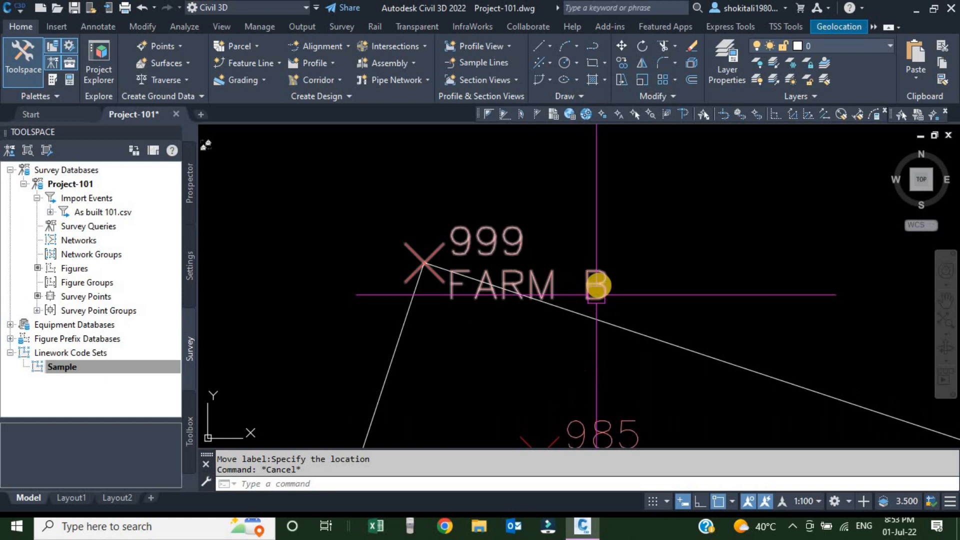
pyautogui.scroll(-3, 552, 278)
pyautogui.scroll(3, 547, 278)
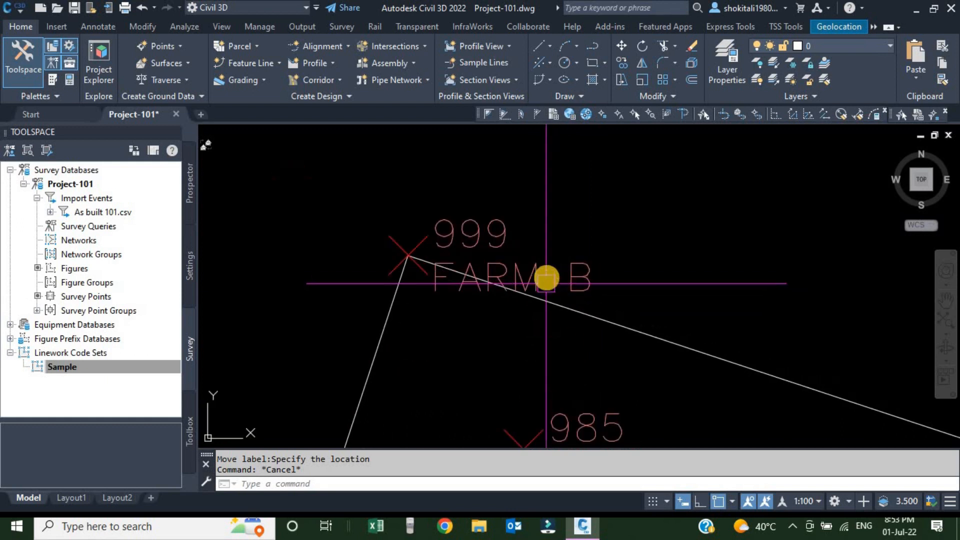
pyautogui.scroll(2, 547, 277)
pyautogui.scroll(-4, 506, 270)
pyautogui.scroll(3, 476, 253)
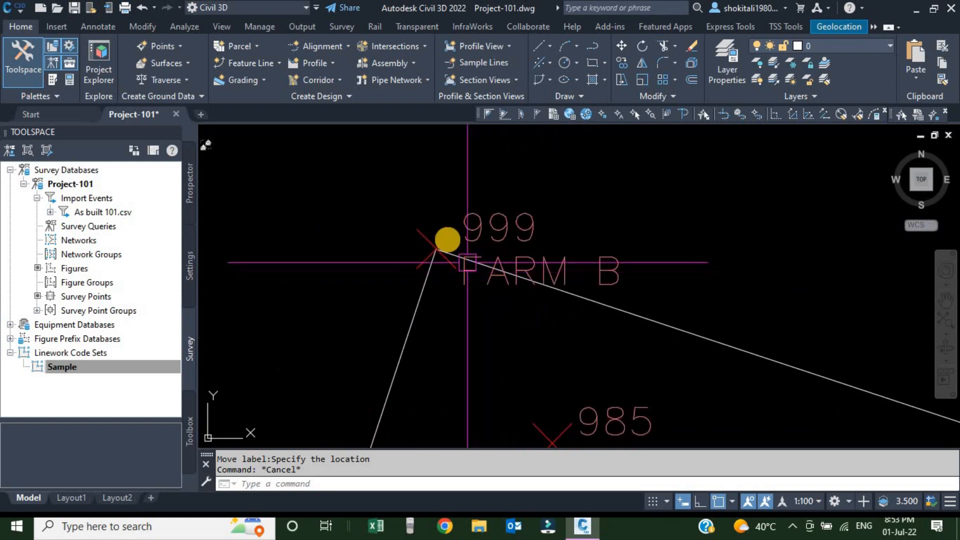
pyautogui.scroll(-3, 450, 246)
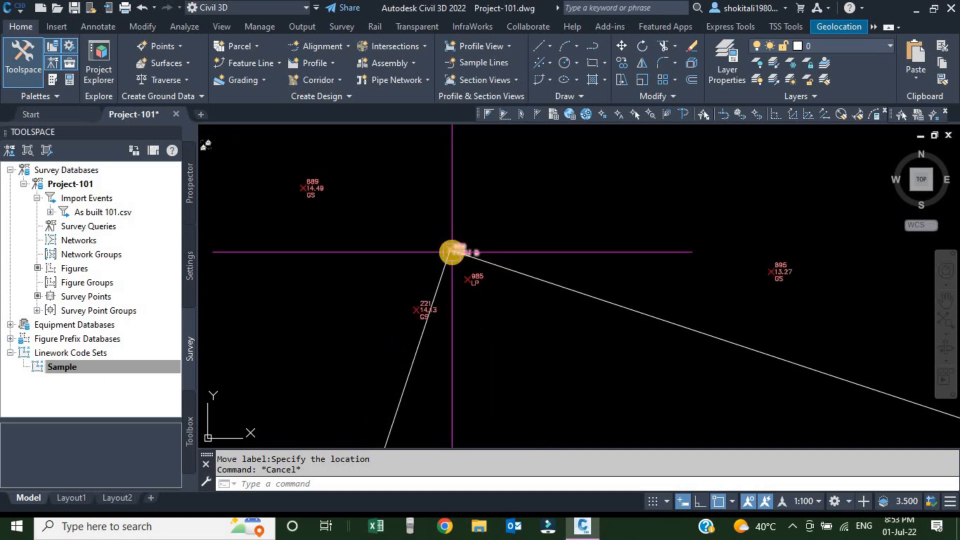
pyautogui.scroll(-2, 455, 255)
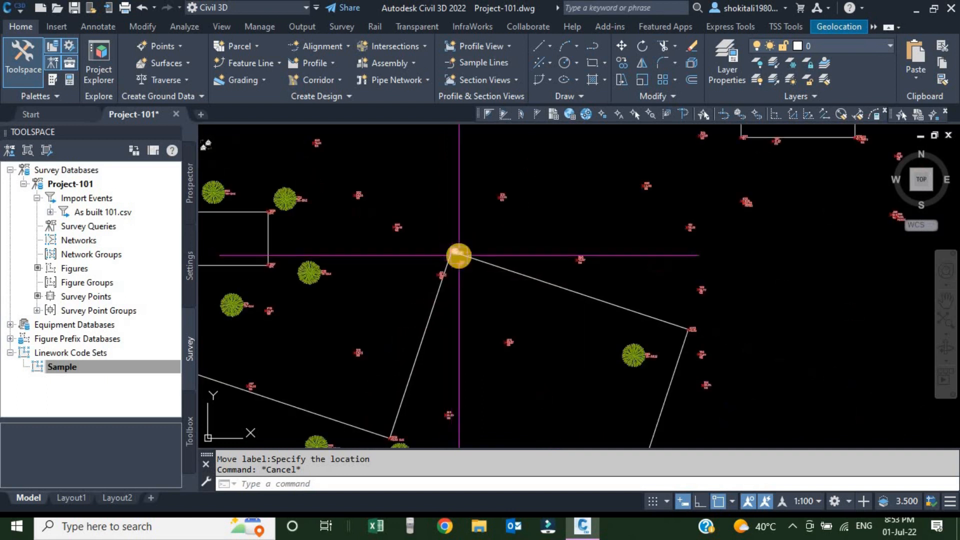
pyautogui.scroll(3, 443, 252)
pyautogui.scroll(1, 436, 253)
pyautogui.scroll(1, 450, 255)
pyautogui.scroll(1, 451, 255)
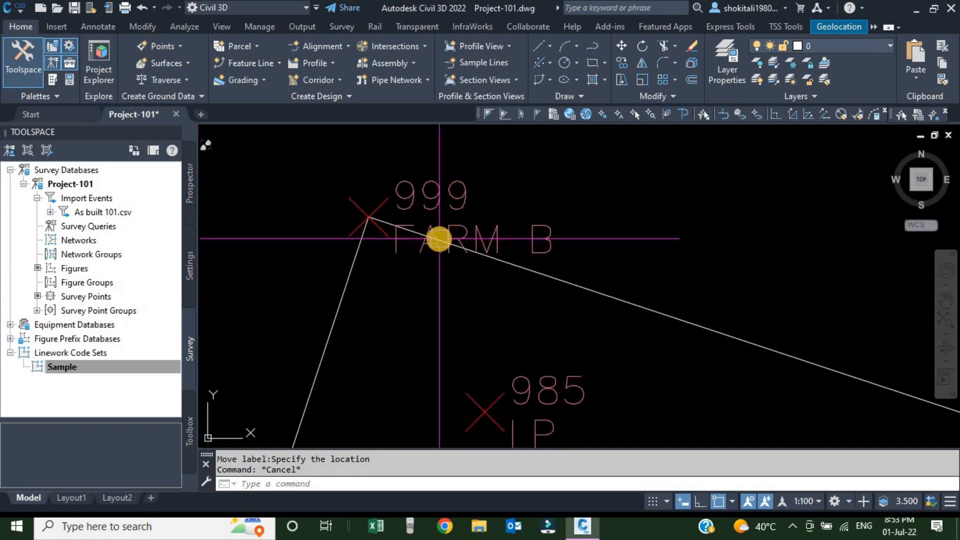
pyautogui.scroll(-2, 442, 225)
pyautogui.scroll(-2, 456, 257)
pyautogui.scroll(1, 475, 270)
pyautogui.scroll(3, 450, 240)
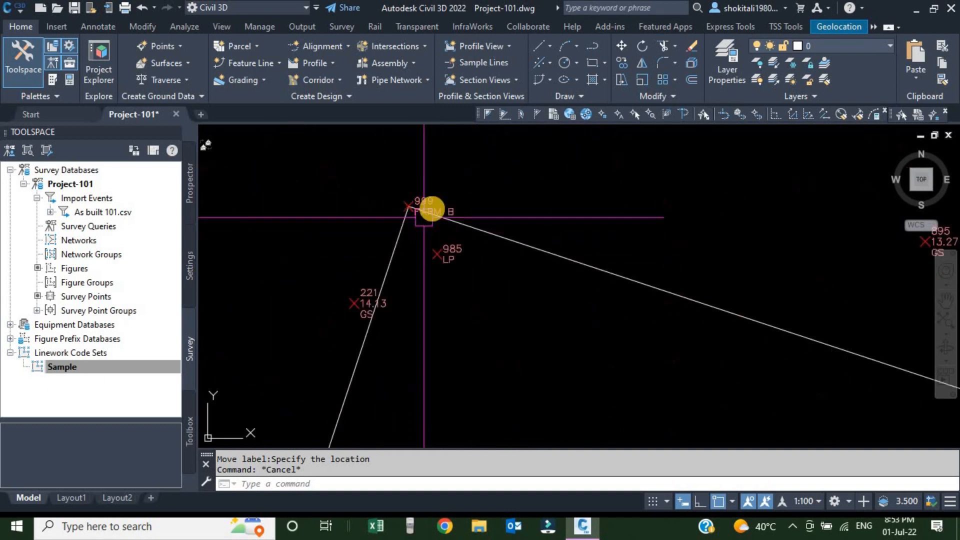
pyautogui.scroll(2, 425, 208)
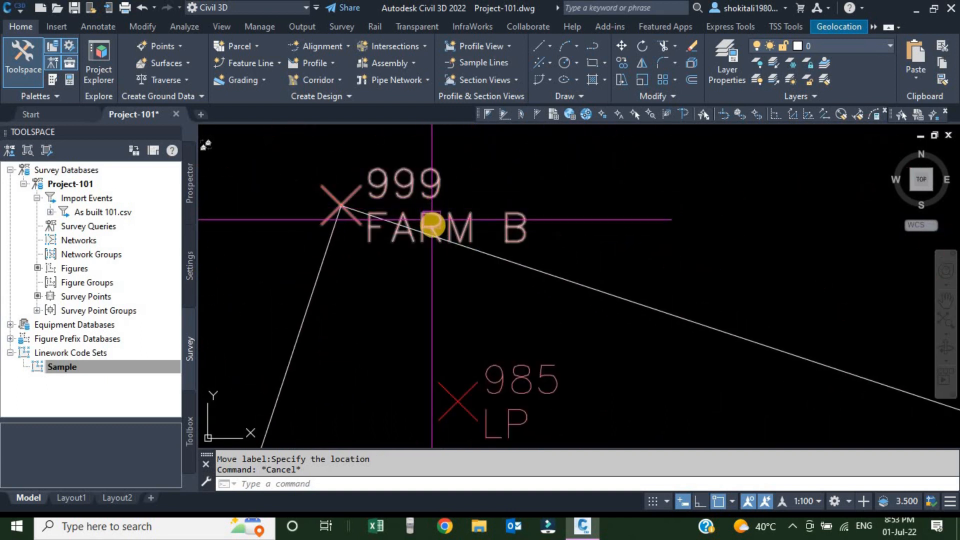
pyautogui.scroll(-2, 420, 216)
pyautogui.scroll(4, 368, 203)
pyautogui.scroll(1, 376, 200)
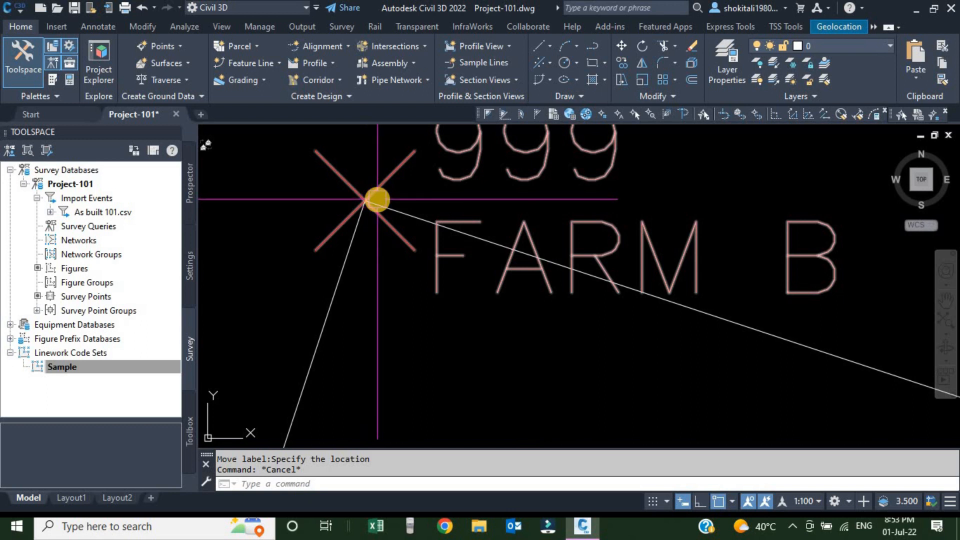
pyautogui.scroll(-3, 457, 253)
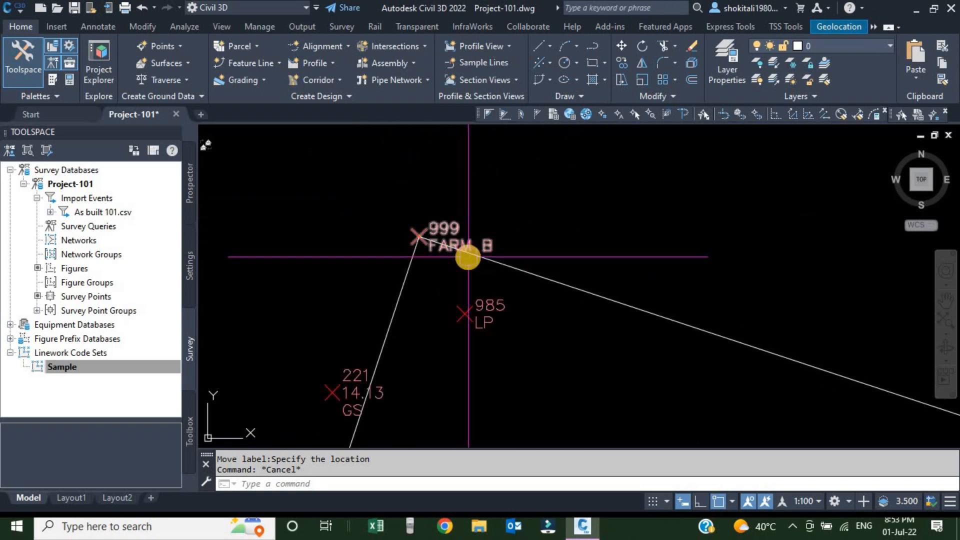
pyautogui.scroll(-2, 443, 271)
pyautogui.scroll(-2, 456, 265)
pyautogui.scroll(-2, 457, 266)
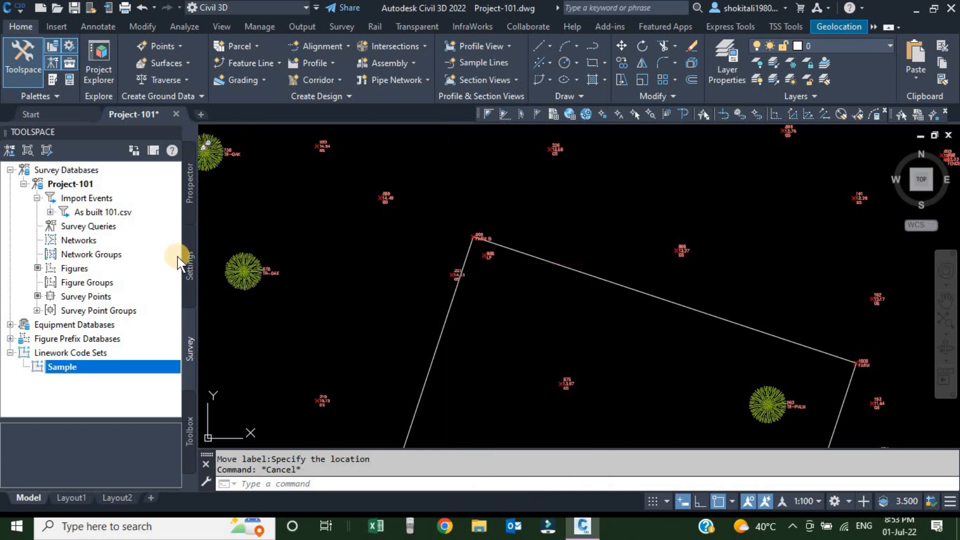
pyautogui.click(11, 354)
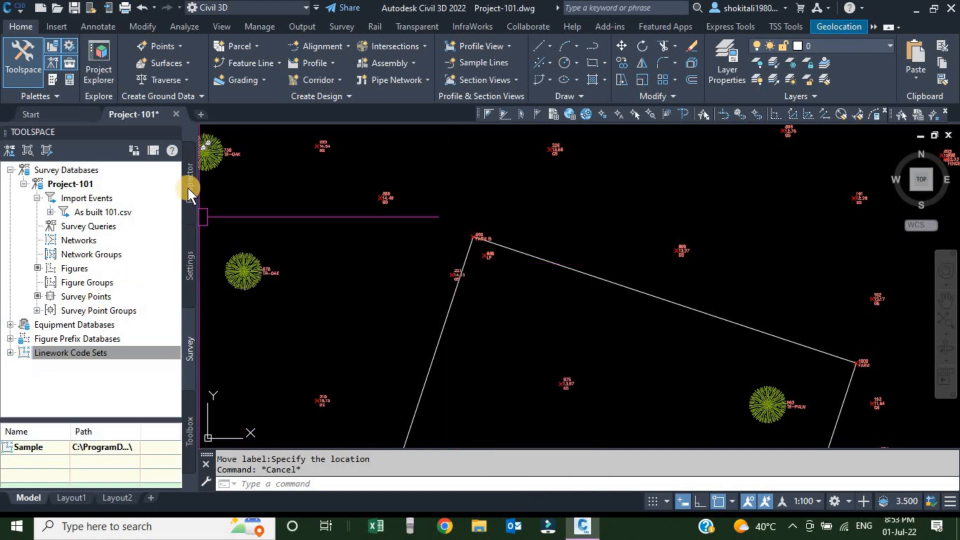
pyautogui.click(188, 341)
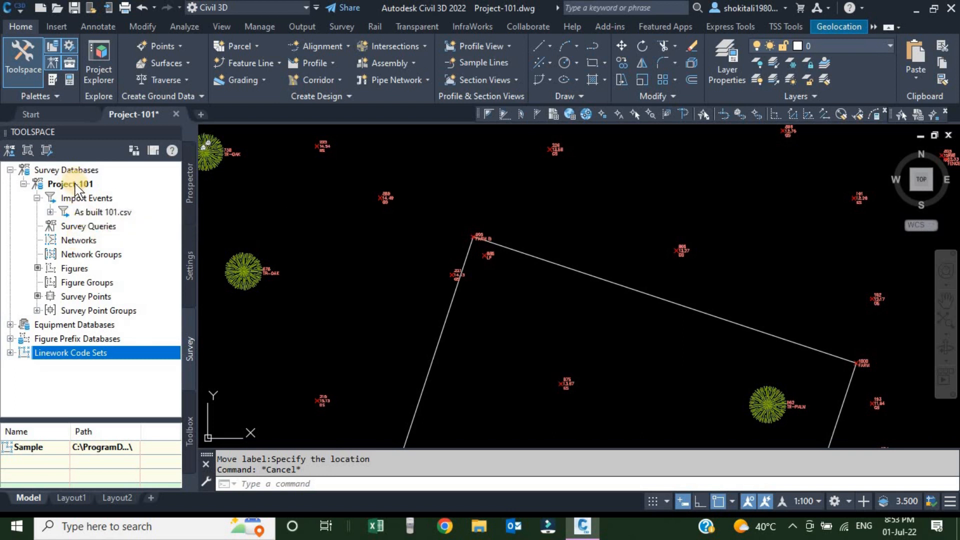
# - Close the Project-101 survey database, then reopen it for editing
pyautogui.rightClick(75, 186)
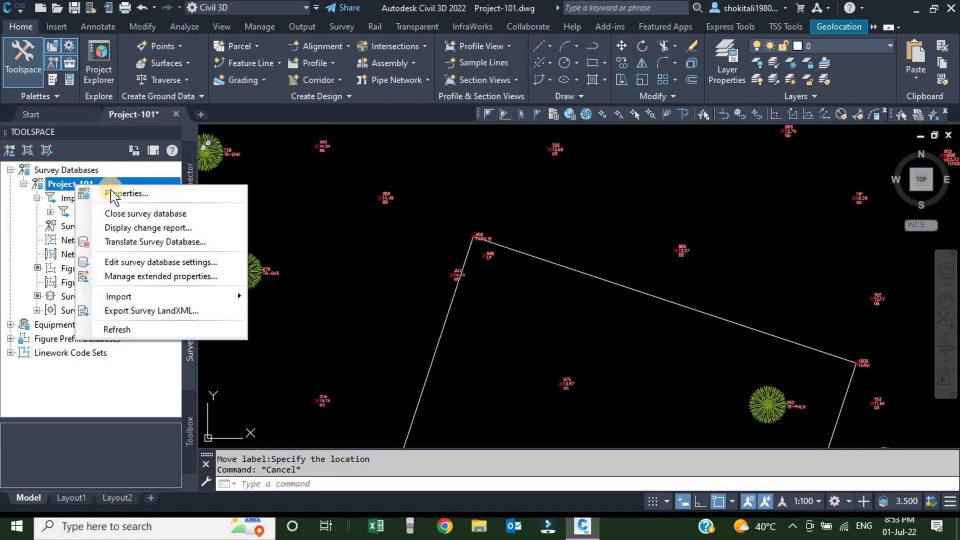
pyautogui.click(140, 216)
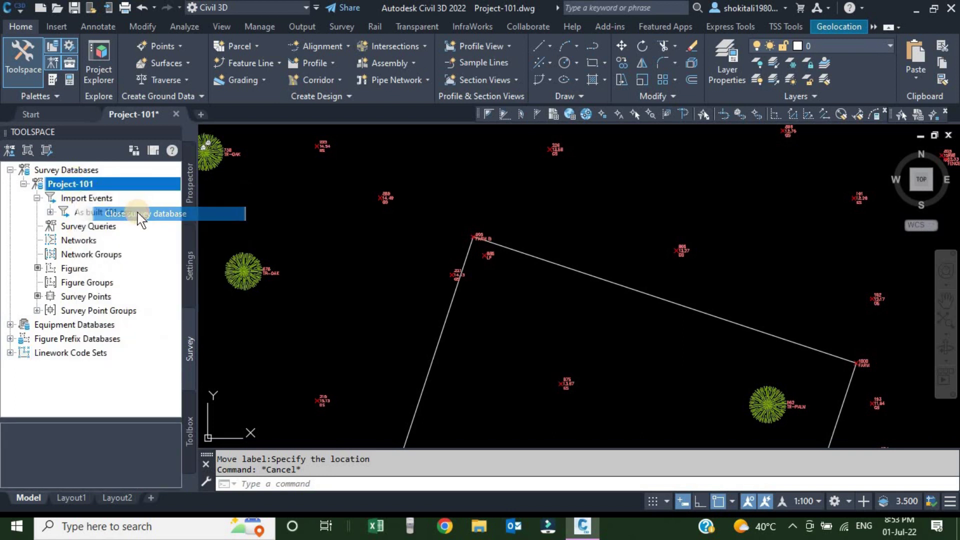
pyautogui.rightClick(78, 188)
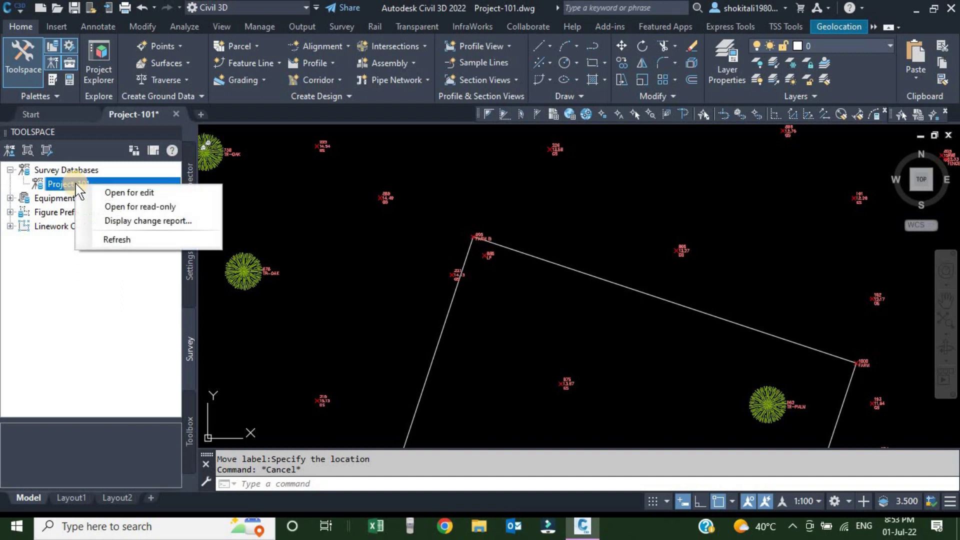
pyautogui.click(140, 196)
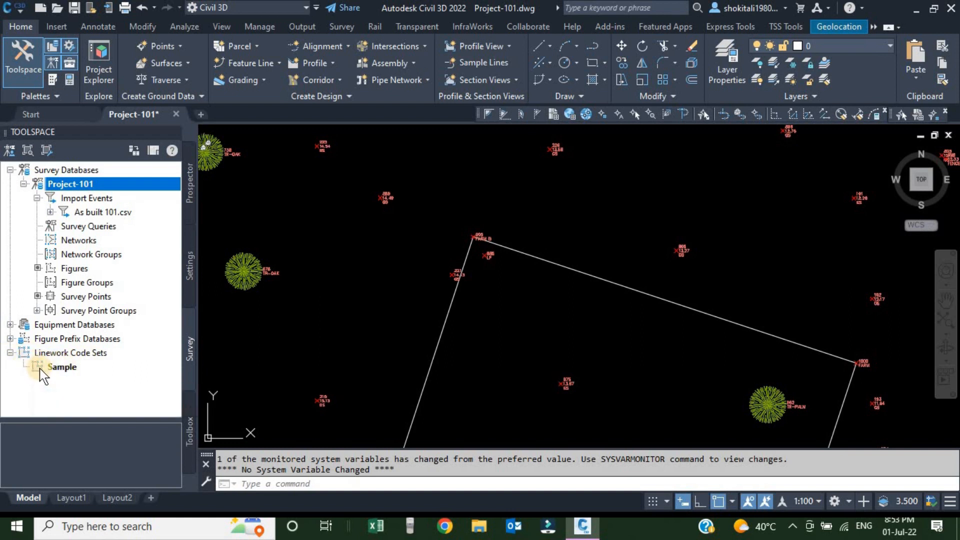
pyautogui.rightClick(66, 353)
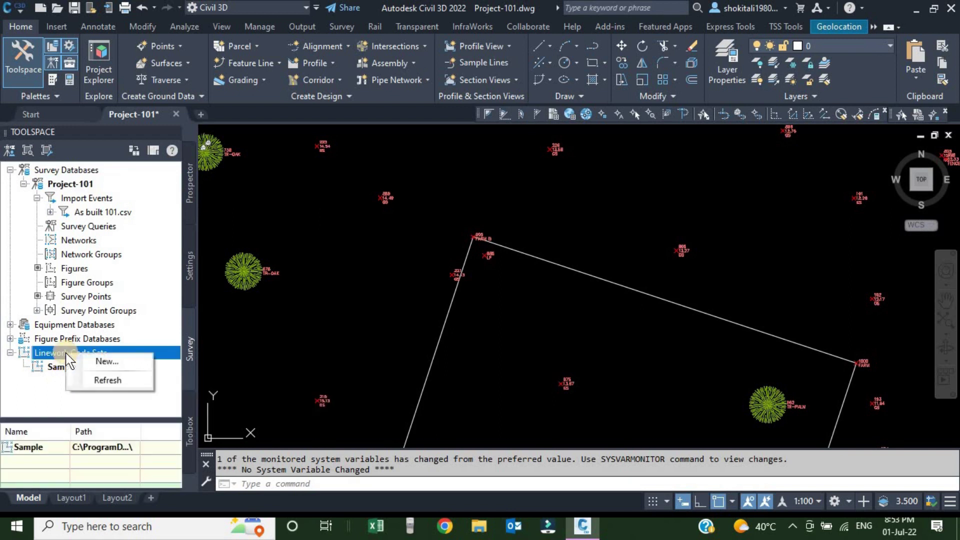
pyautogui.click(115, 361)
pyautogui.write('Sample-1')
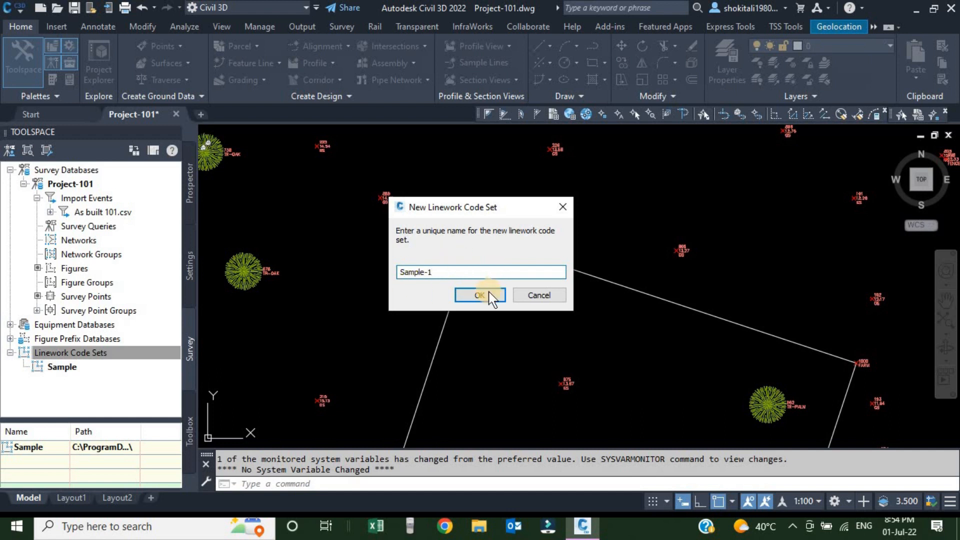
pyautogui.click(490, 296)
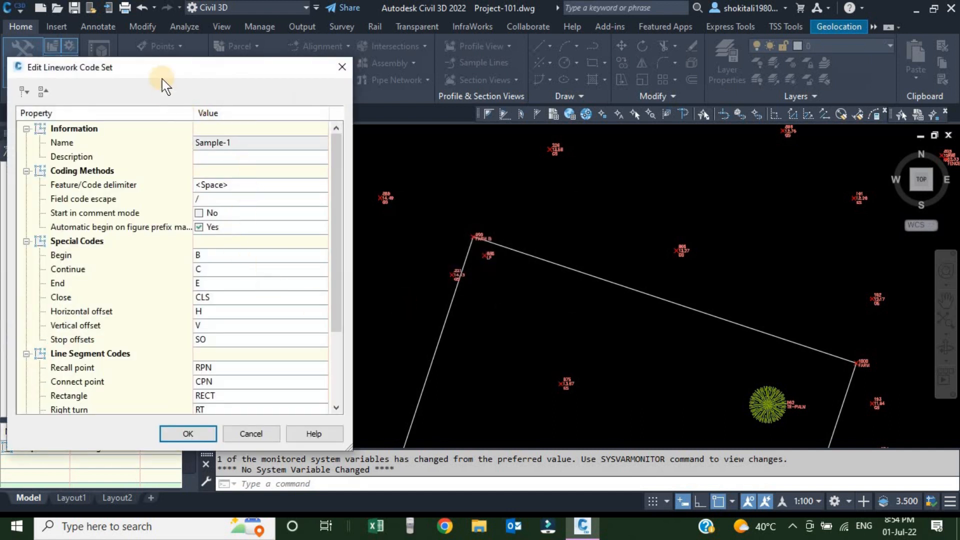
pyautogui.moveTo(189, 67)
pyautogui.mouseDown()
pyautogui.moveTo(352, 45)
pyautogui.moveTo(268, 98)
pyautogui.mouseUp()
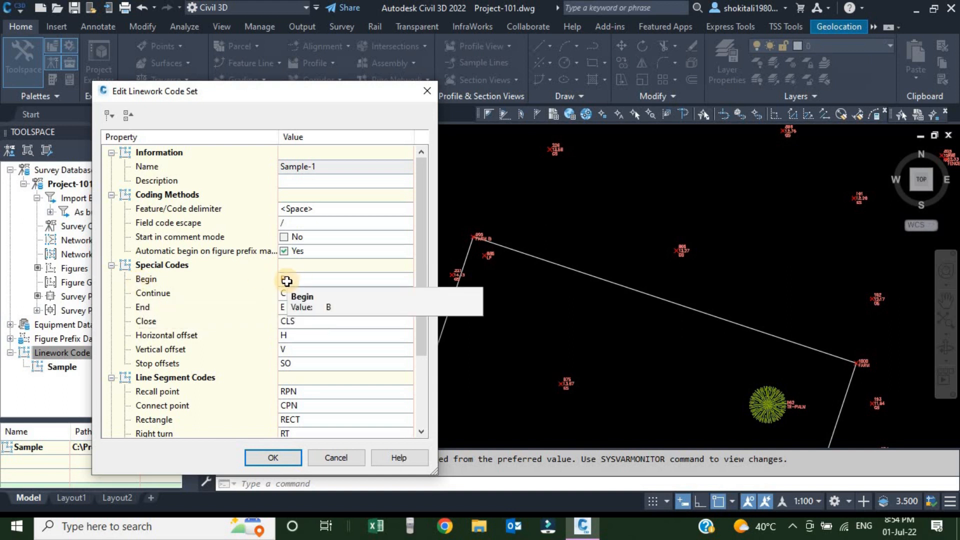
pyautogui.press('Return')
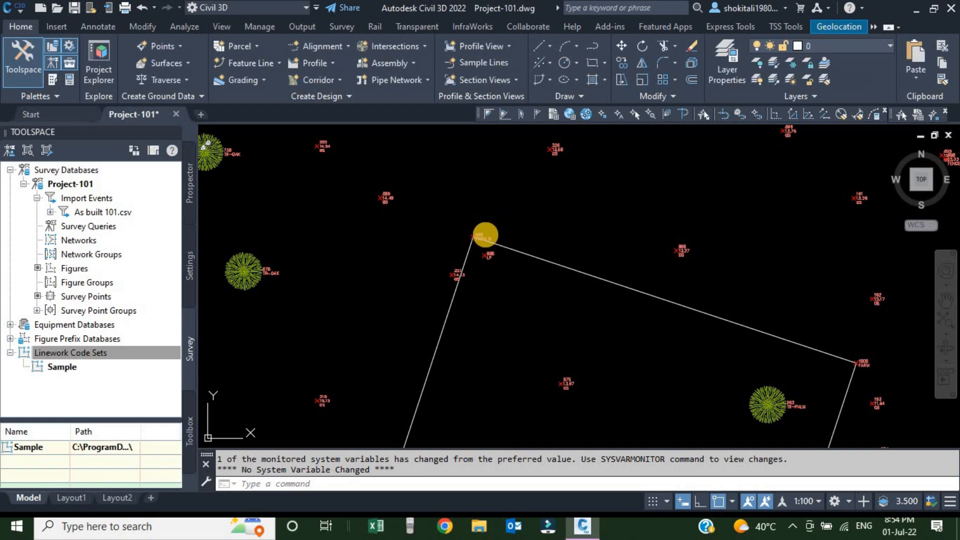
pyautogui.scroll(5, 485, 232)
pyautogui.scroll(2, 480, 285)
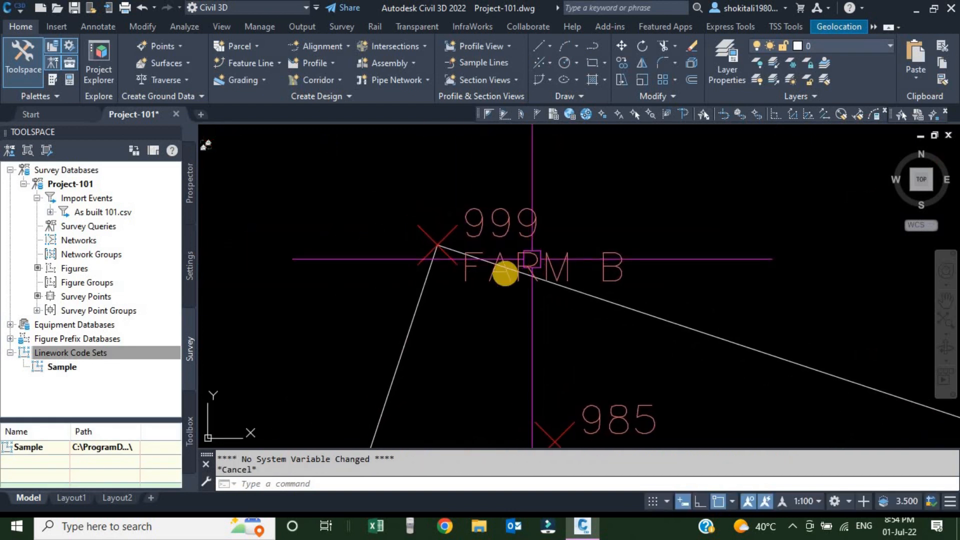
pyautogui.scroll(-2, 518, 266)
pyautogui.scroll(3, 523, 264)
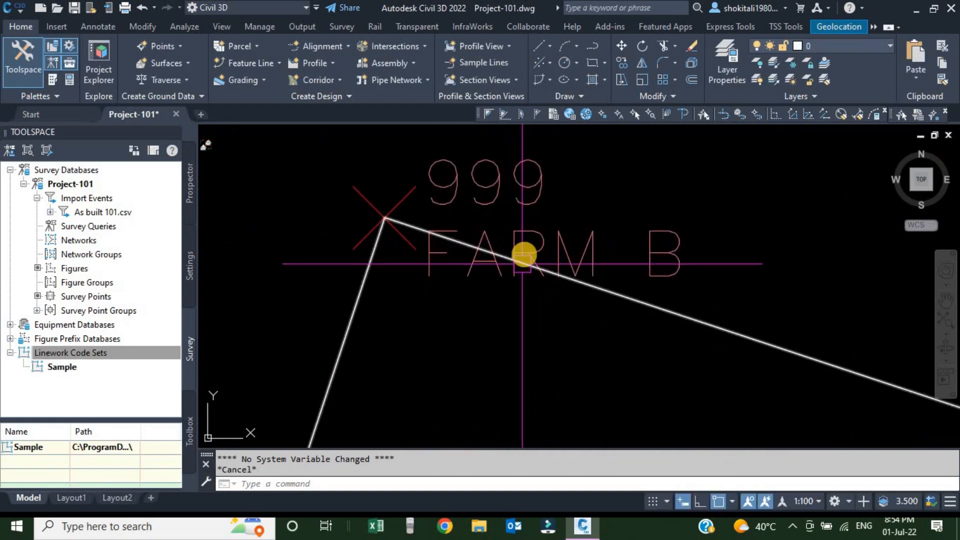
pyautogui.scroll(-2, 523, 256)
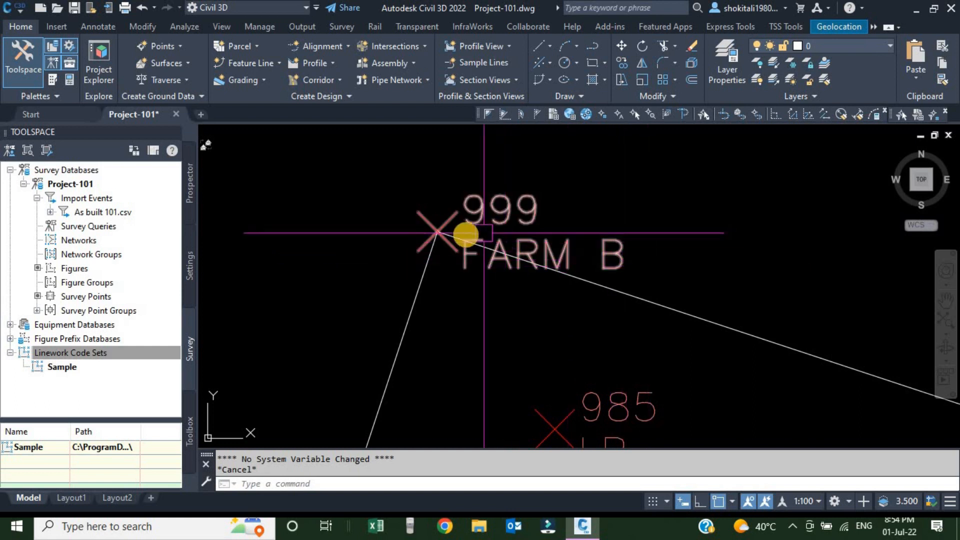
pyautogui.scroll(-3, 504, 253)
pyautogui.scroll(-2, 563, 275)
pyautogui.moveTo(564, 274); pyautogui.dragTo(568, 220, button='middle')
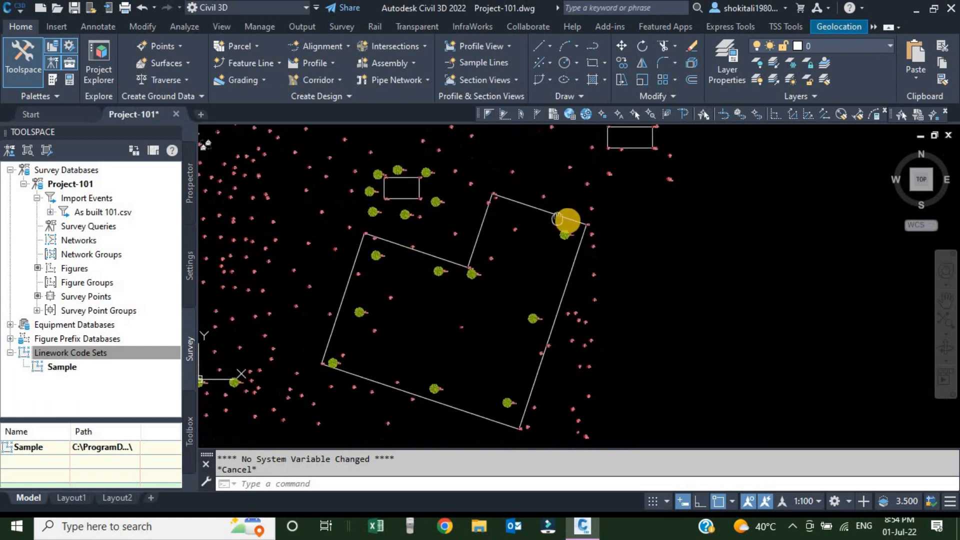
pyautogui.scroll(2, 474, 187)
pyautogui.scroll(3, 423, 157)
pyautogui.scroll(2, 439, 210)
pyautogui.scroll(2, 406, 242)
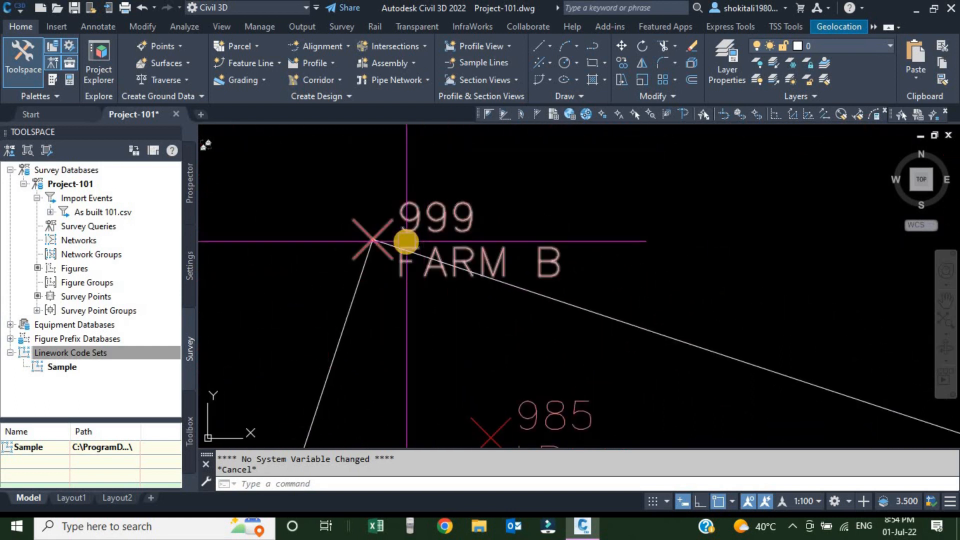
pyautogui.scroll(-3, 403, 235)
pyautogui.scroll(-2, 418, 230)
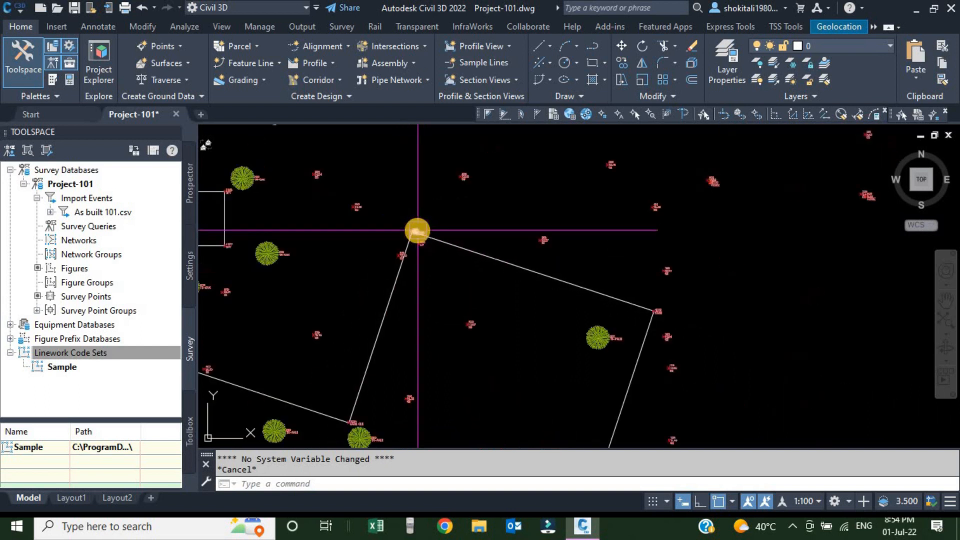
pyautogui.scroll(3, 643, 310)
pyautogui.scroll(2, 679, 331)
pyautogui.moveTo(681, 333); pyautogui.dragTo(598, 276, button='middle')
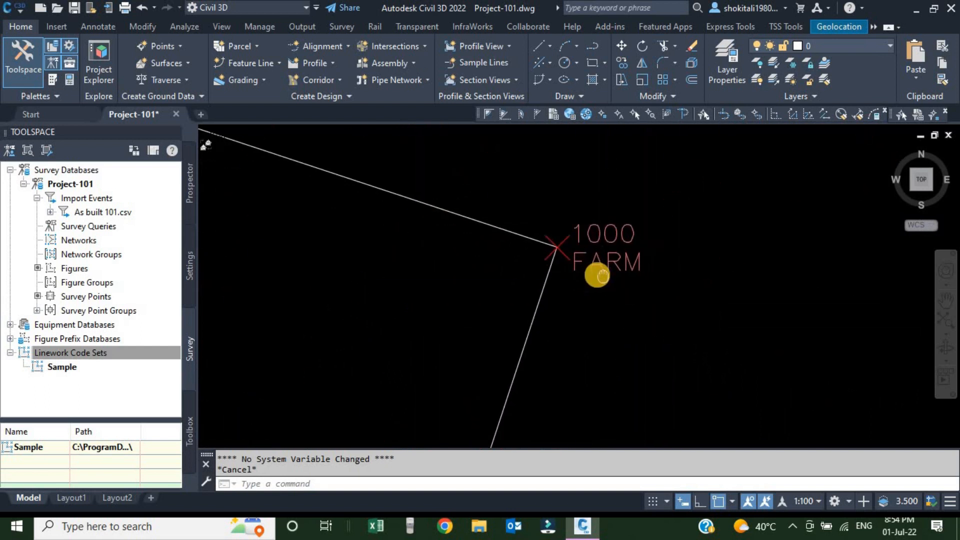
pyautogui.scroll(2, 596, 274)
pyautogui.scroll(1, 592, 267)
pyautogui.scroll(-4, 586, 254)
pyautogui.scroll(-3, 587, 255)
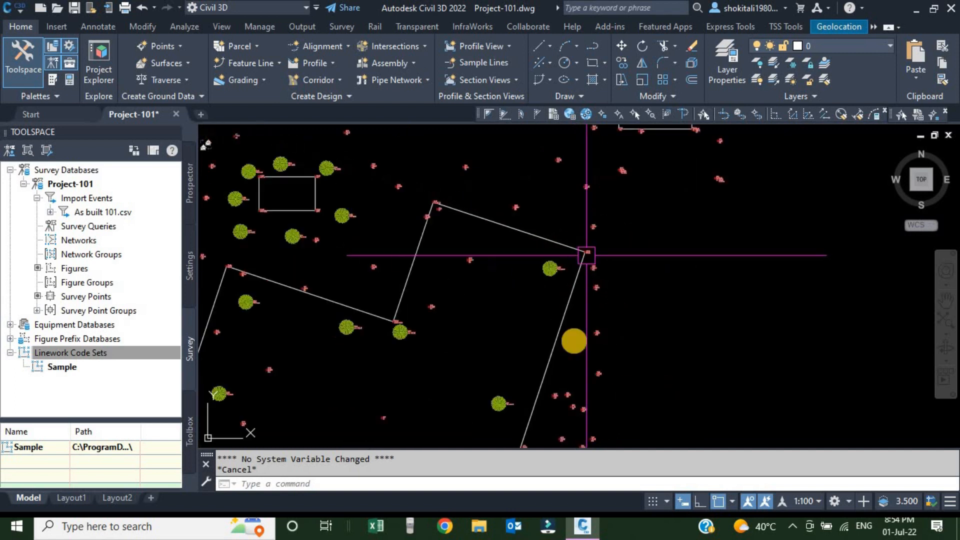
pyautogui.scroll(-2, 587, 255)
pyautogui.scroll(2, 571, 274)
pyautogui.scroll(3, 543, 337)
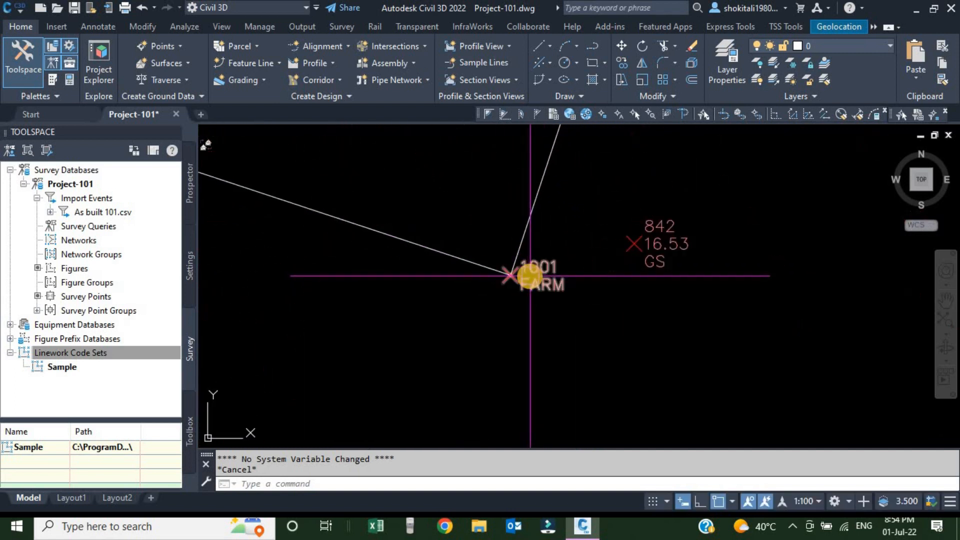
pyautogui.scroll(-2, 533, 281)
pyautogui.scroll(1, 488, 263)
pyautogui.scroll(-3, 460, 342)
pyautogui.scroll(2, 479, 307)
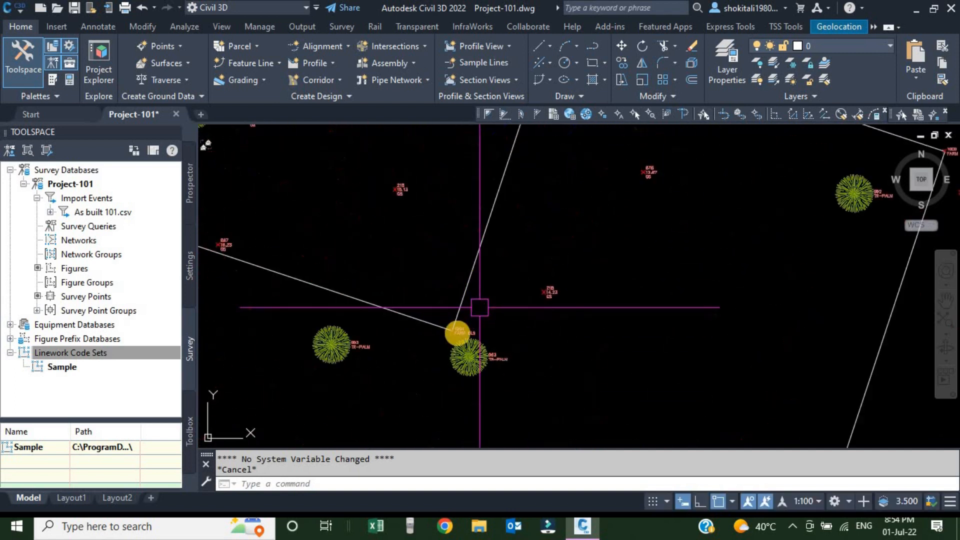
pyautogui.scroll(5, 476, 332)
pyautogui.scroll(4, 503, 315)
pyautogui.scroll(2, 525, 343)
pyautogui.scroll(1, 591, 340)
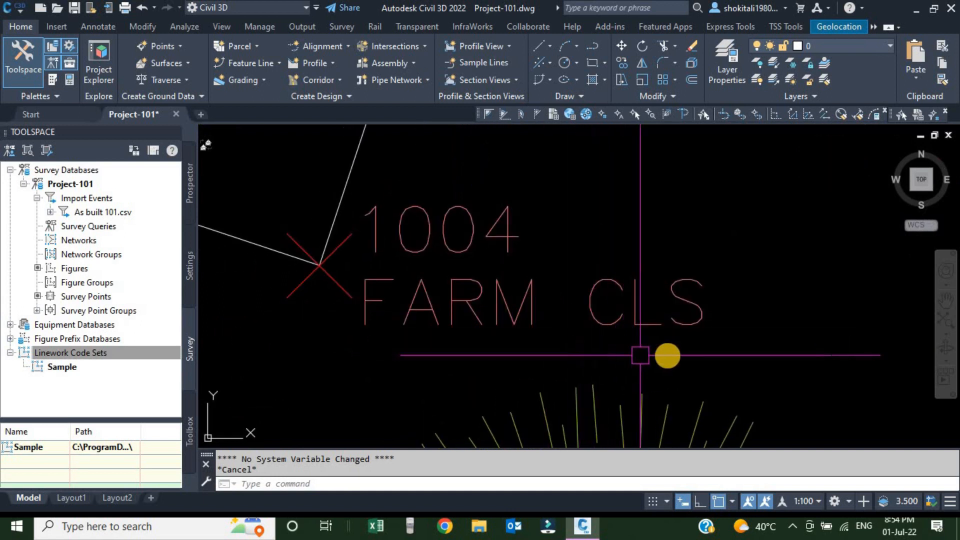
pyautogui.click(62, 355)
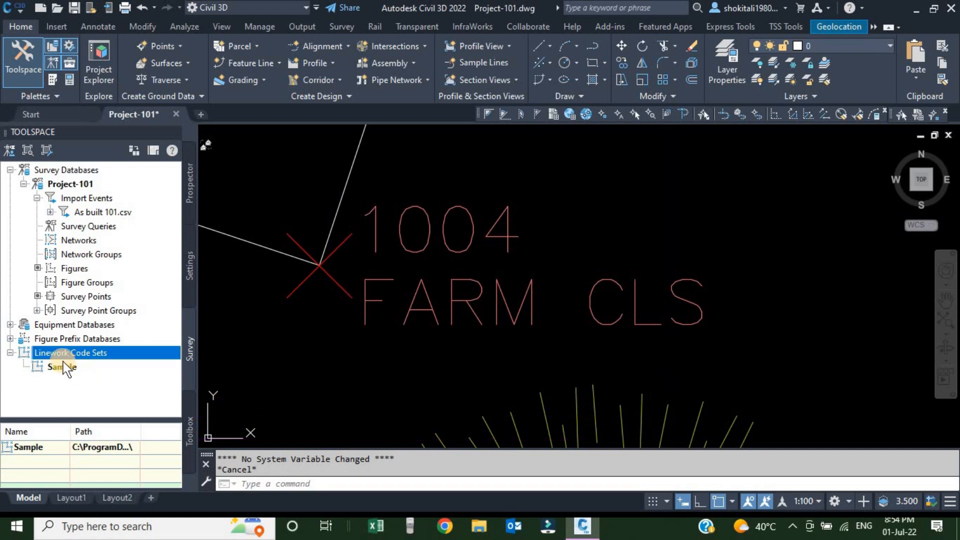
# - Edit the Sample code set, try another Begin code, then keep it as B
pyautogui.rightClick(84, 368)
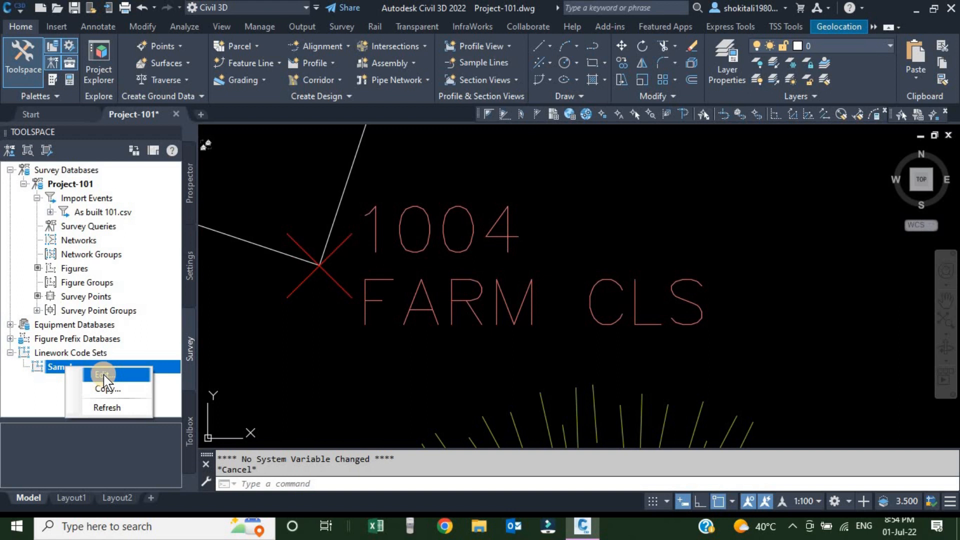
pyautogui.click(104, 374)
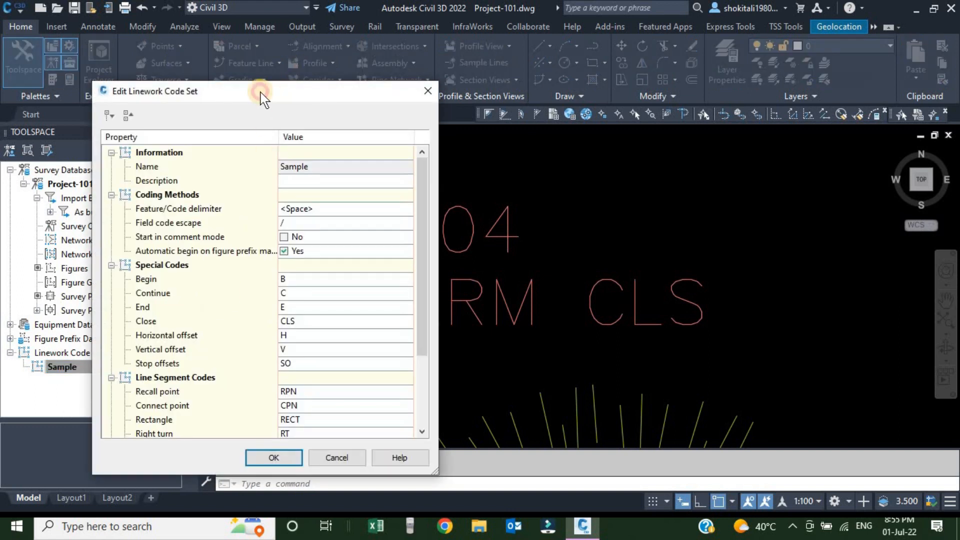
pyautogui.moveTo(260, 95); pyautogui.dragTo(233, 84)
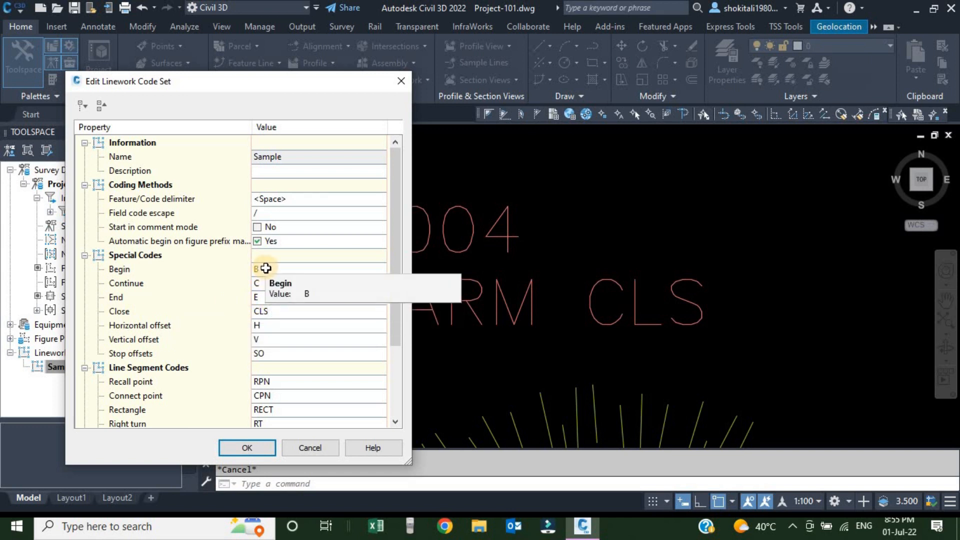
pyautogui.click(268, 269)
pyautogui.write('A')
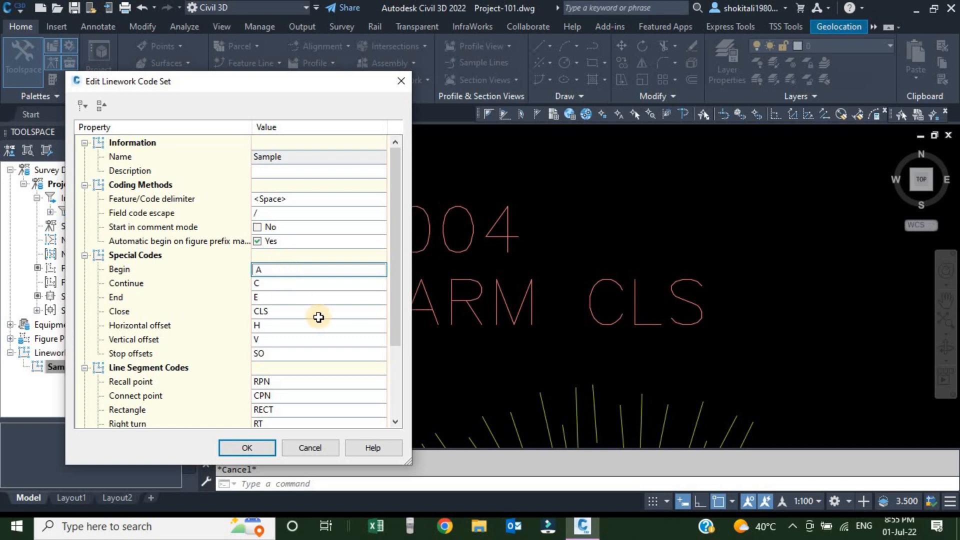
pyautogui.press('BackSpace')
pyautogui.write('B')
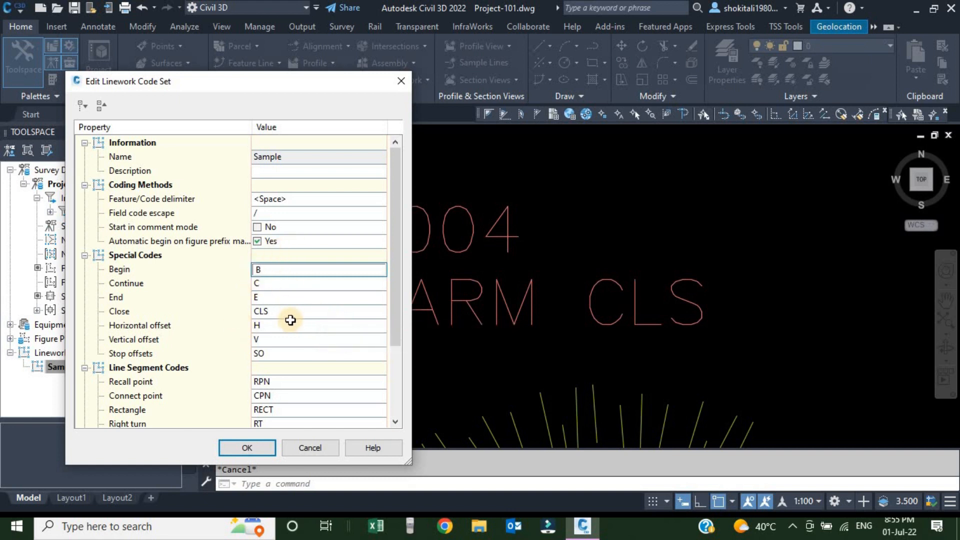
pyautogui.click(397, 244)
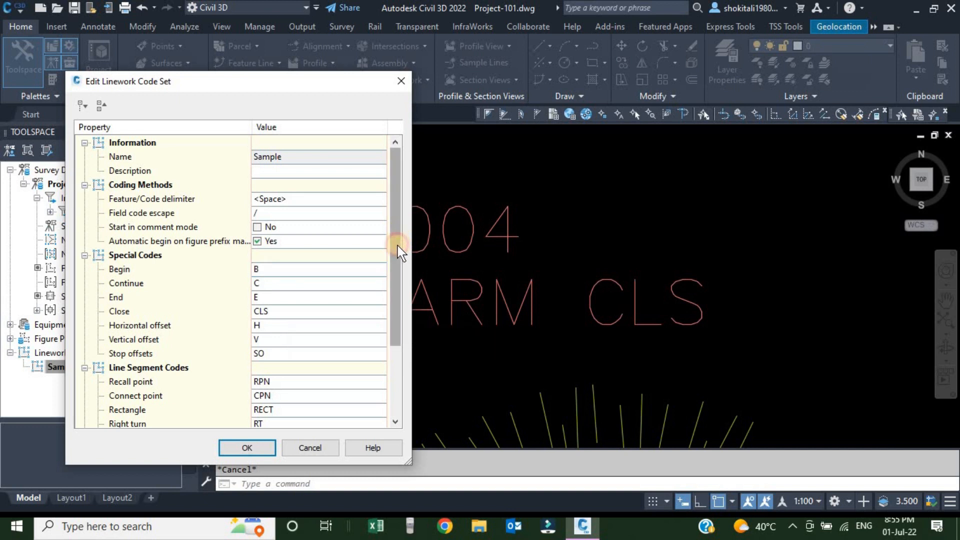
pyautogui.moveTo(397, 244); pyautogui.dragTo(353, 307)
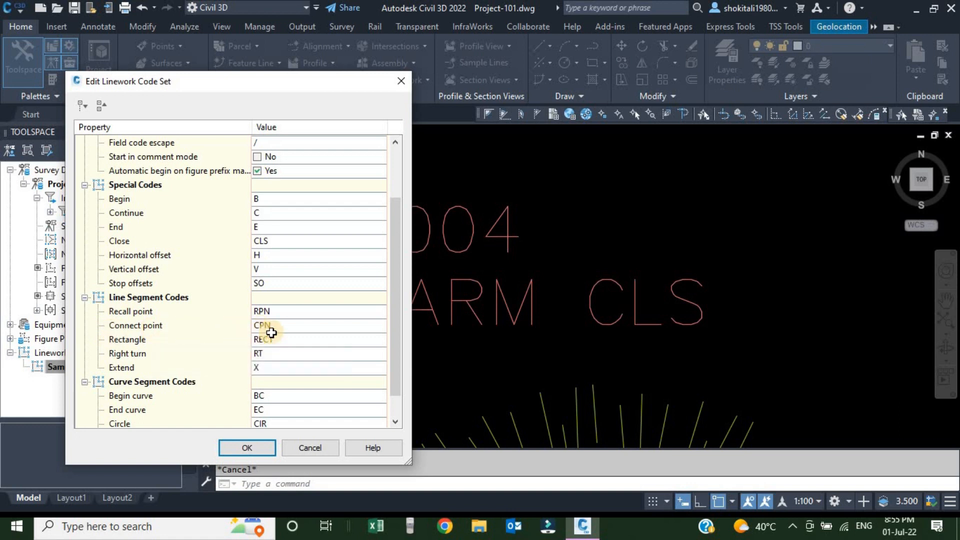
pyautogui.scroll(-1, 120, 394)
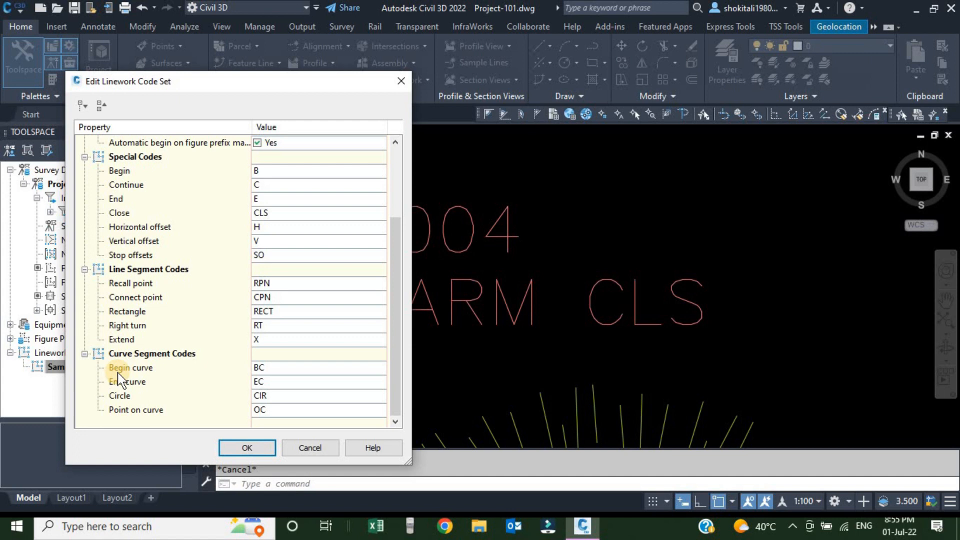
pyautogui.click(285, 367)
pyautogui.write('P')
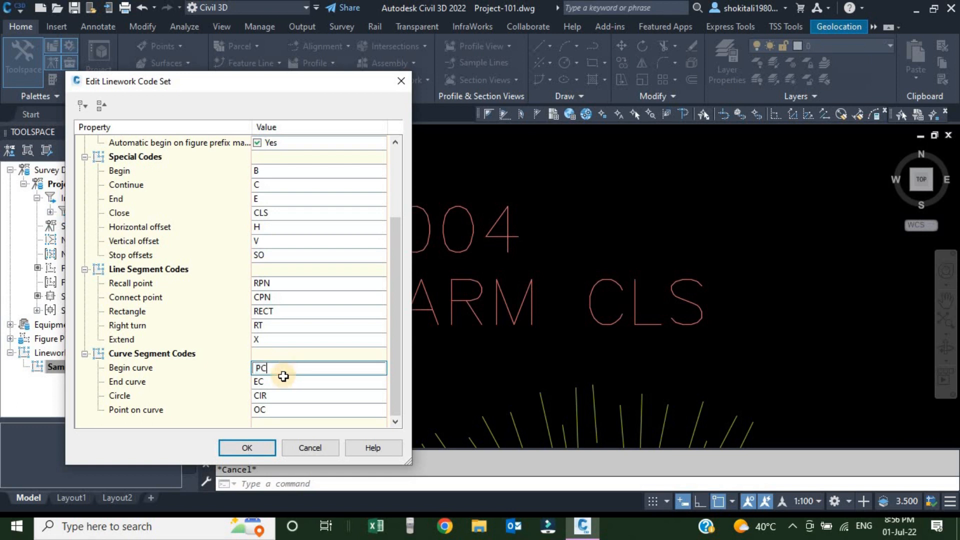
pyautogui.click(286, 388)
pyautogui.click(278, 368)
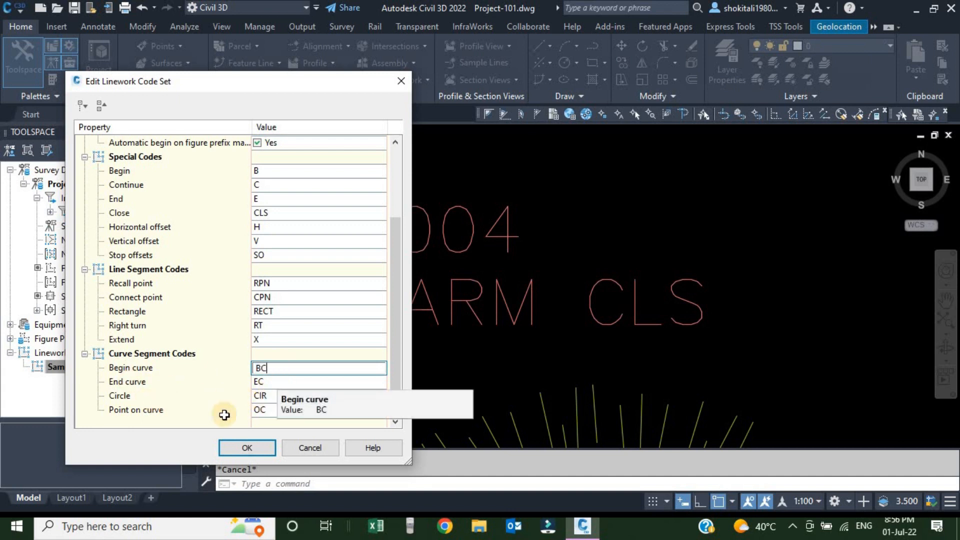
# - Cancel the code set edits and bring the 1005–1008 rectangle into view
pyautogui.click(311, 450)
pyautogui.scroll(-3, 390, 285)
pyautogui.scroll(-3, 443, 292)
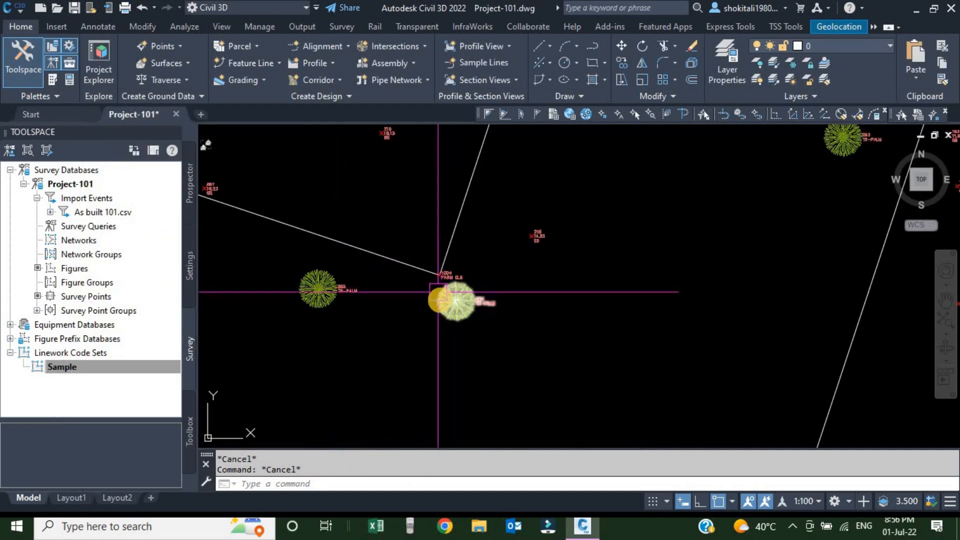
pyautogui.scroll(-2, 420, 270)
pyautogui.scroll(3, 340, 258)
pyautogui.scroll(3, 435, 255)
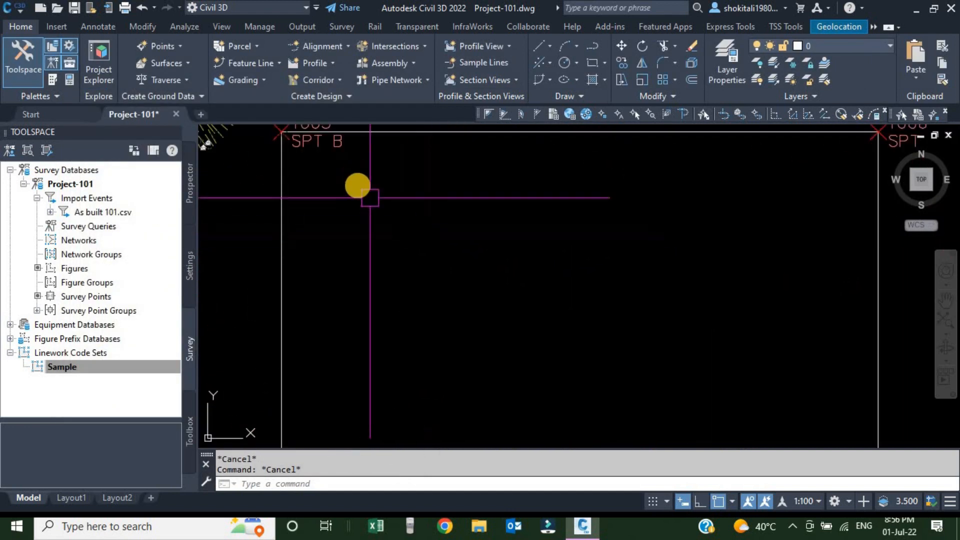
pyautogui.scroll(2, 358, 187)
pyautogui.scroll(2, 353, 248)
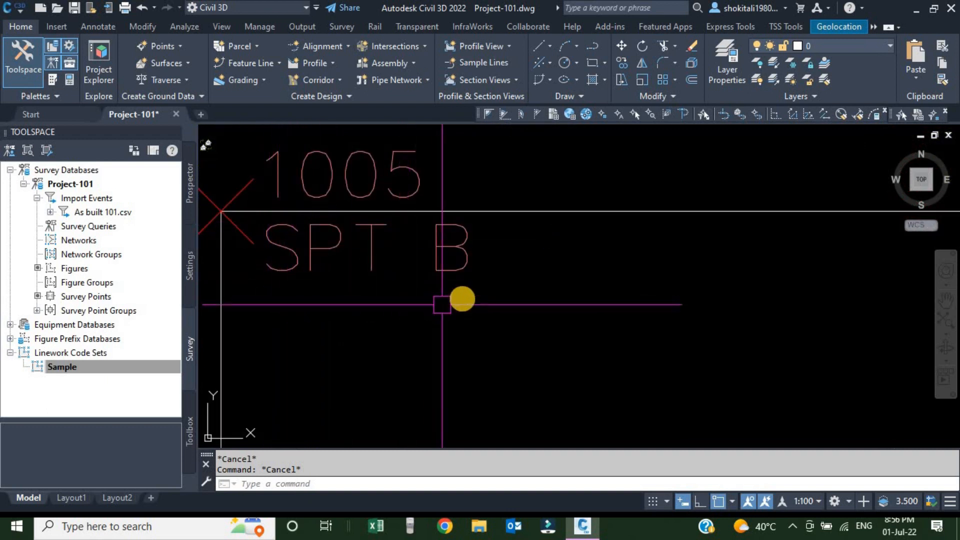
pyautogui.scroll(-3, 461, 297)
pyautogui.moveTo(718, 320); pyautogui.dragTo(649, 189, button='middle')
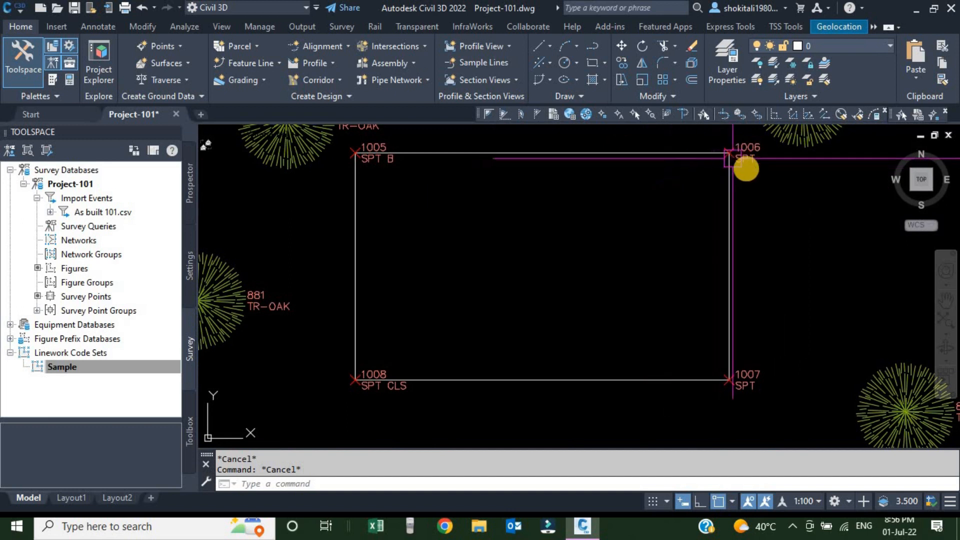
pyautogui.scroll(3, 360, 379)
pyautogui.scroll(-3, 346, 375)
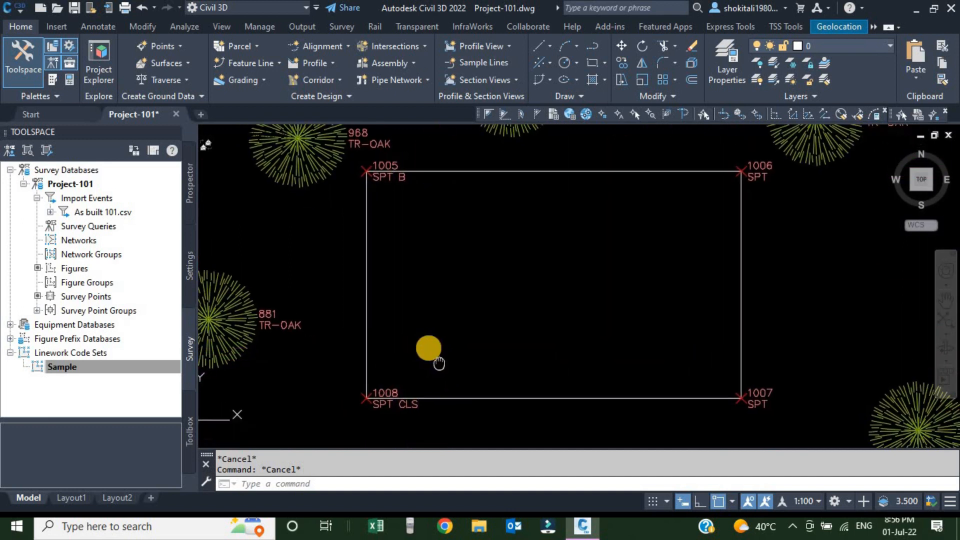
pyautogui.scroll(1, 398, 406)
pyautogui.scroll(5, 435, 413)
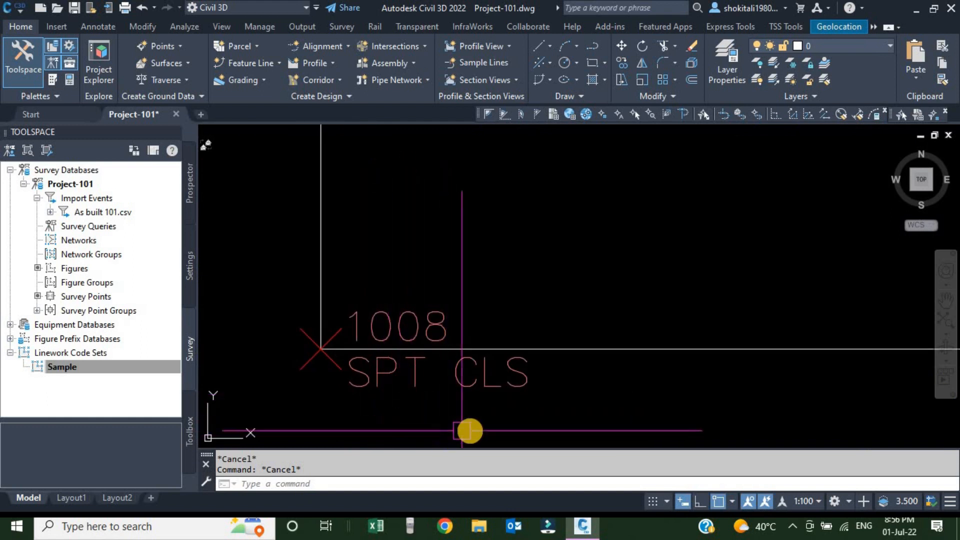
pyautogui.scroll(-2, 447, 420)
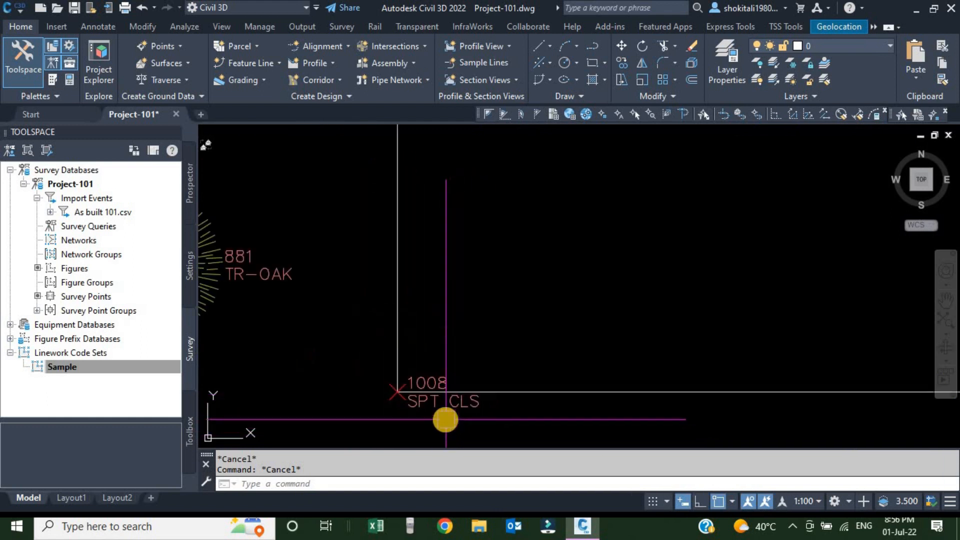
pyautogui.scroll(-1, 398, 401)
pyautogui.scroll(-3, 399, 400)
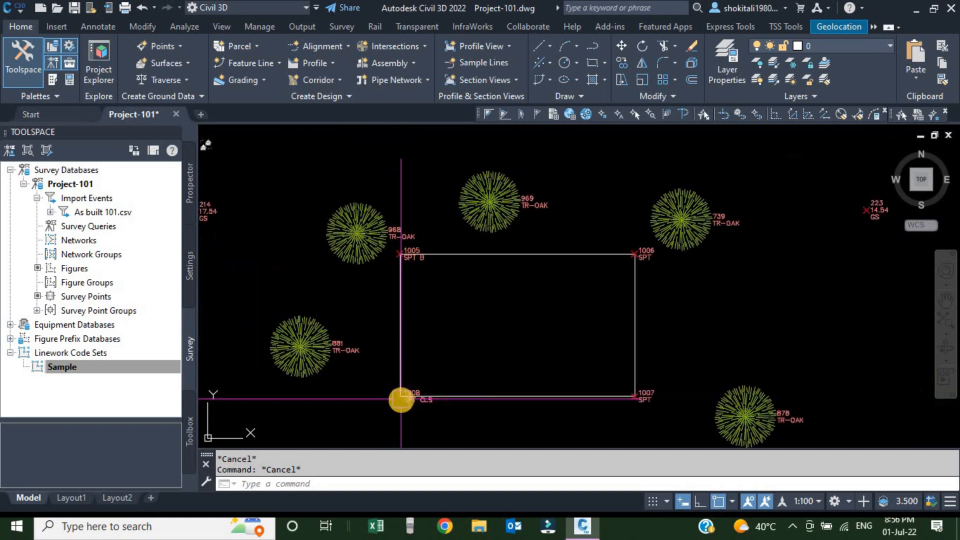
pyautogui.scroll(2, 401, 399)
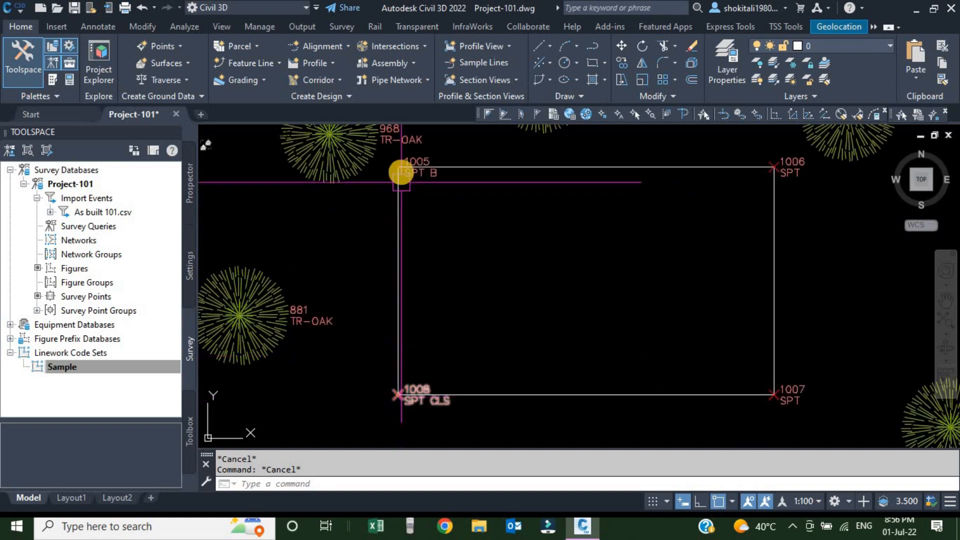
pyautogui.scroll(2, 400, 153)
pyautogui.scroll(-3, 403, 221)
pyautogui.scroll(3, 397, 193)
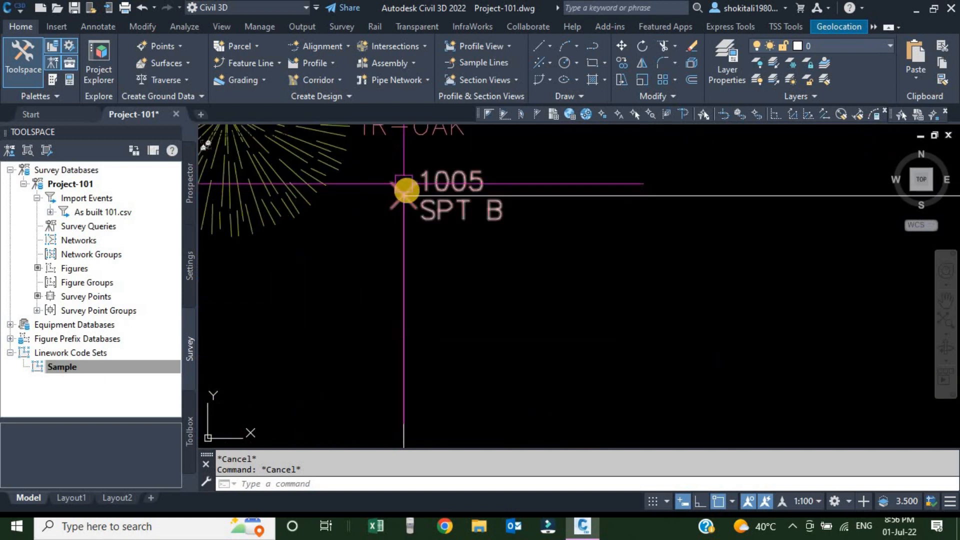
pyautogui.scroll(2, 407, 188)
pyautogui.scroll(-4, 406, 208)
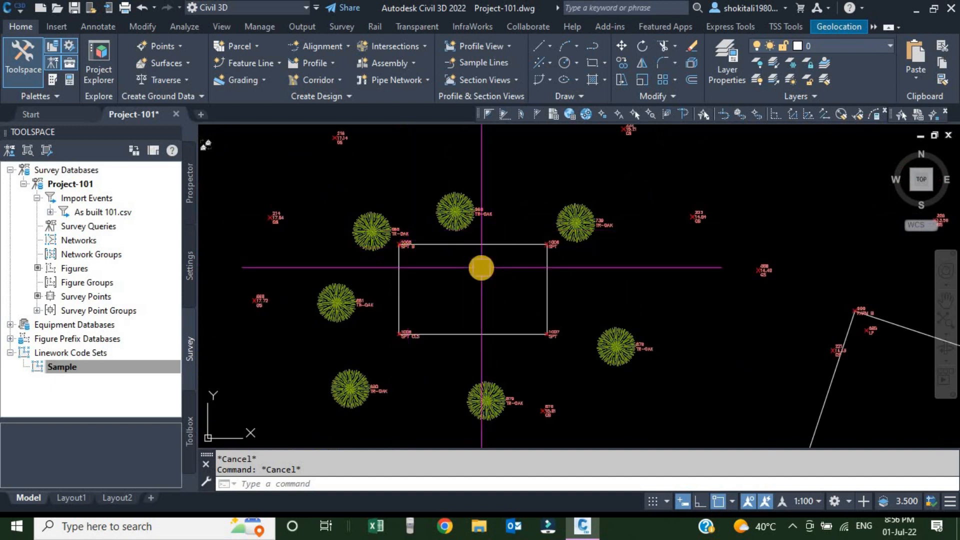
pyautogui.scroll(-3, 499, 289)
pyautogui.scroll(-1, 533, 262)
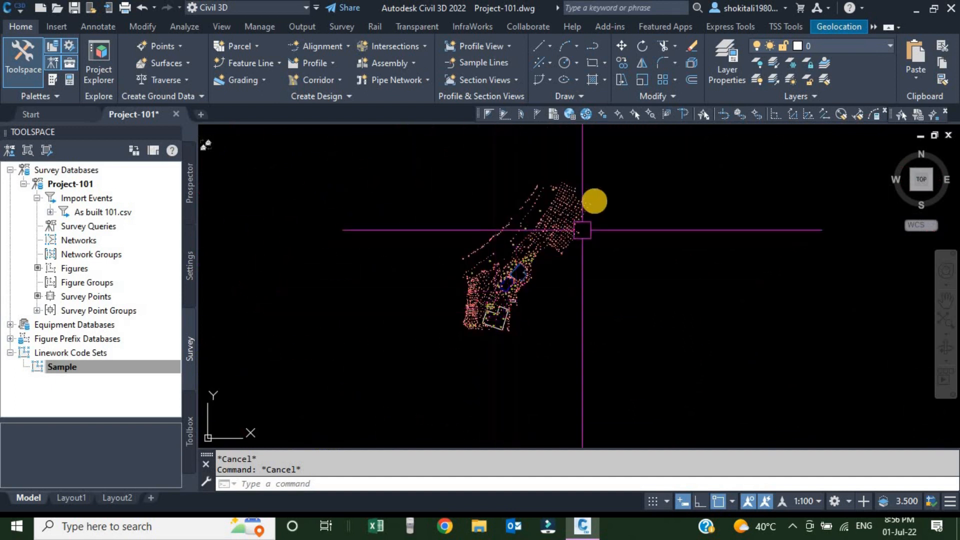
pyautogui.scroll(2, 589, 218)
pyautogui.scroll(2, 510, 353)
pyautogui.scroll(2, 505, 307)
pyautogui.scroll(2, 583, 353)
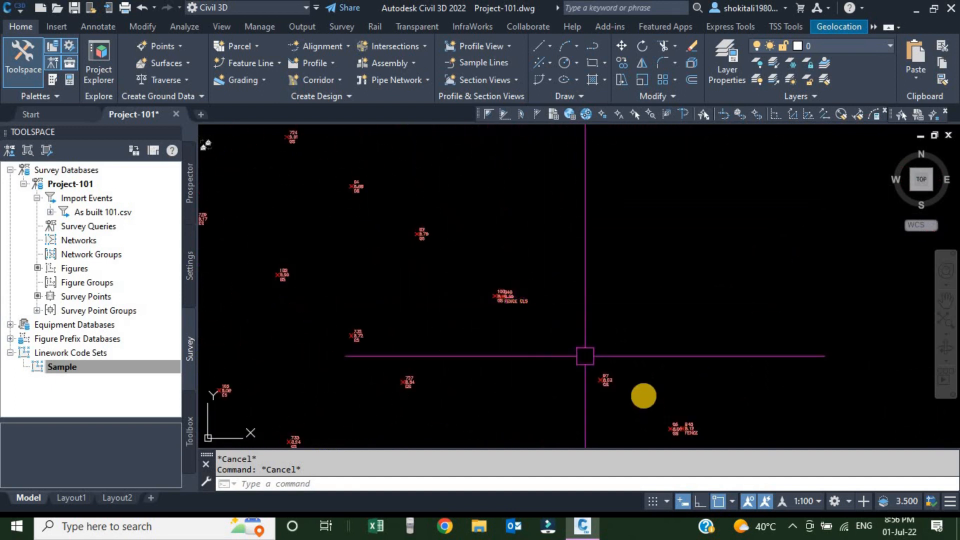
pyautogui.moveTo(583, 353); pyautogui.dragTo(587, 338, button='middle')
pyautogui.scroll(2, 622, 358)
pyautogui.scroll(2, 518, 278)
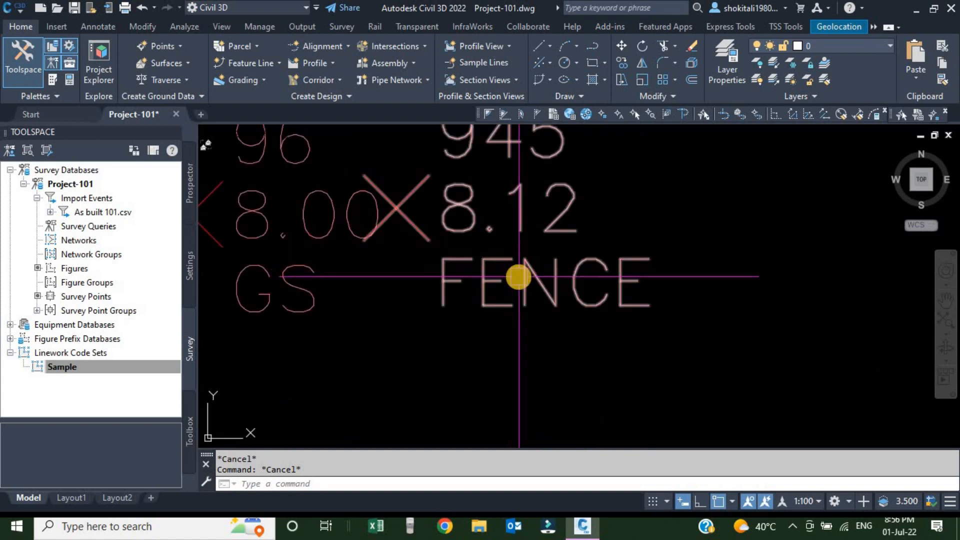
pyautogui.scroll(-2, 499, 315)
pyautogui.moveTo(484, 349); pyautogui.dragTo(480, 377, button='middle')
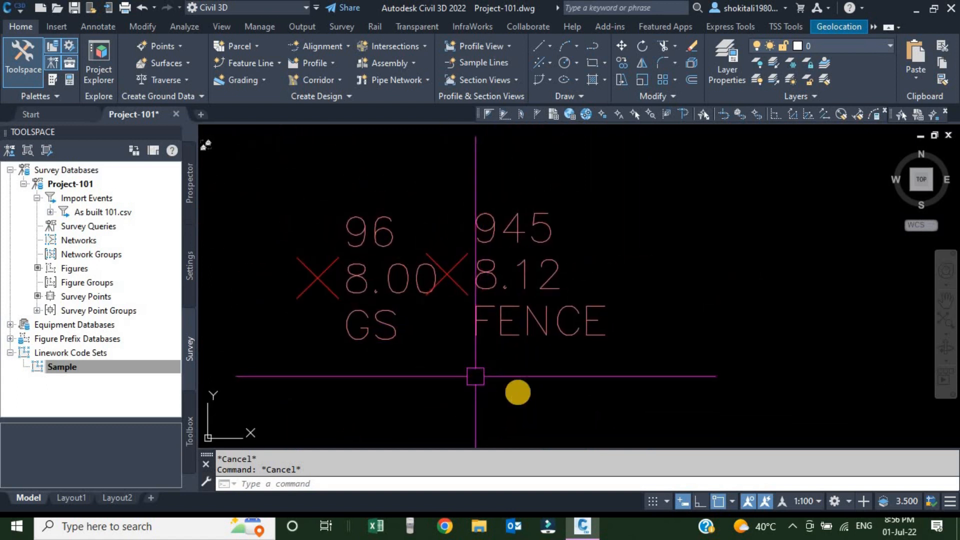
pyautogui.scroll(-3, 581, 387)
pyautogui.scroll(2, 398, 245)
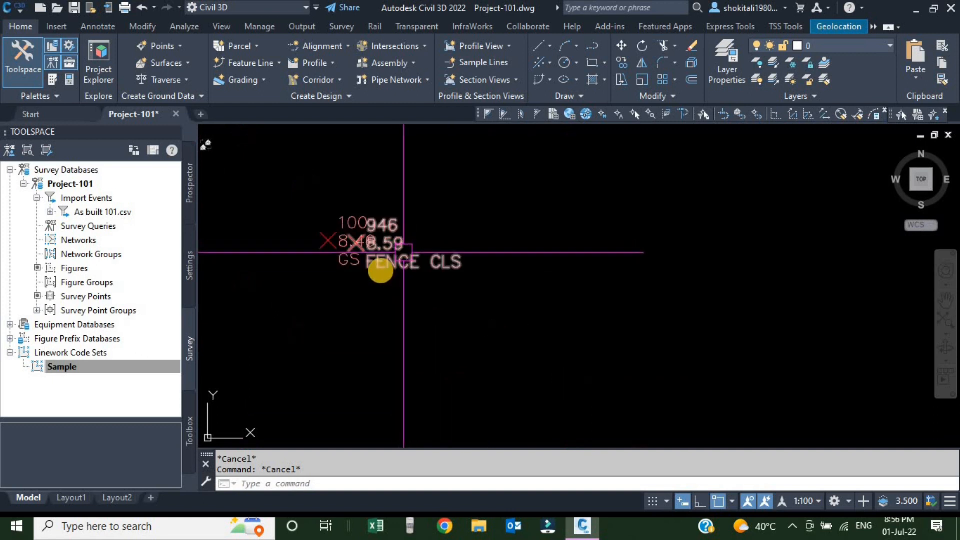
pyautogui.scroll(2, 375, 280)
pyautogui.moveTo(376, 280); pyautogui.dragTo(363, 330, button='middle')
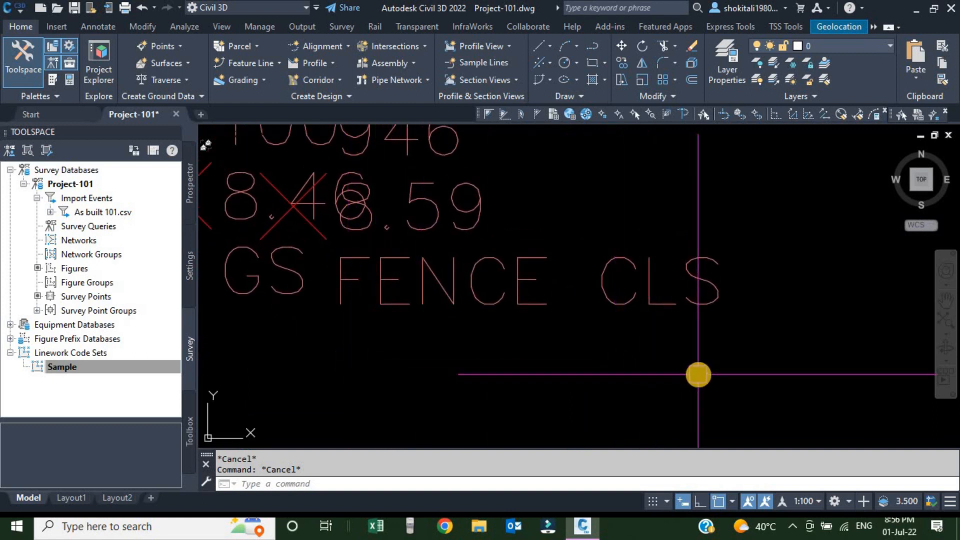
pyautogui.scroll(-3, 579, 353)
pyautogui.scroll(-2, 575, 366)
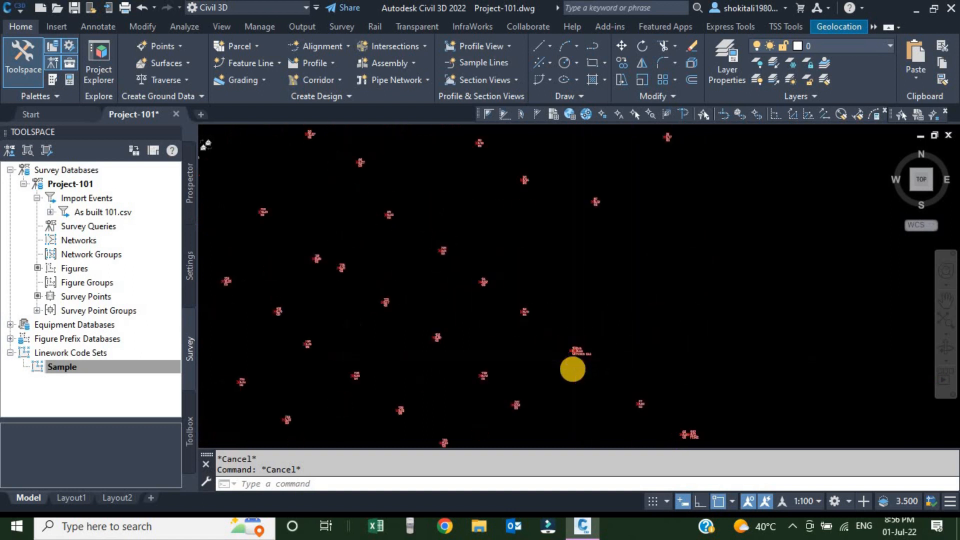
pyautogui.scroll(-2, 582, 360)
pyautogui.scroll(-2, 581, 356)
pyautogui.scroll(2, 588, 352)
pyautogui.scroll(-3, 563, 356)
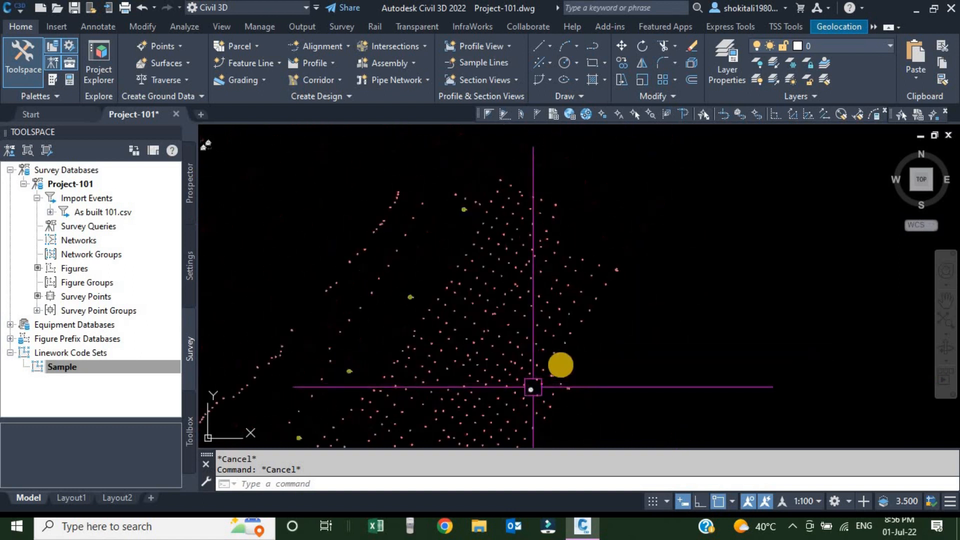
pyautogui.scroll(4, 593, 279)
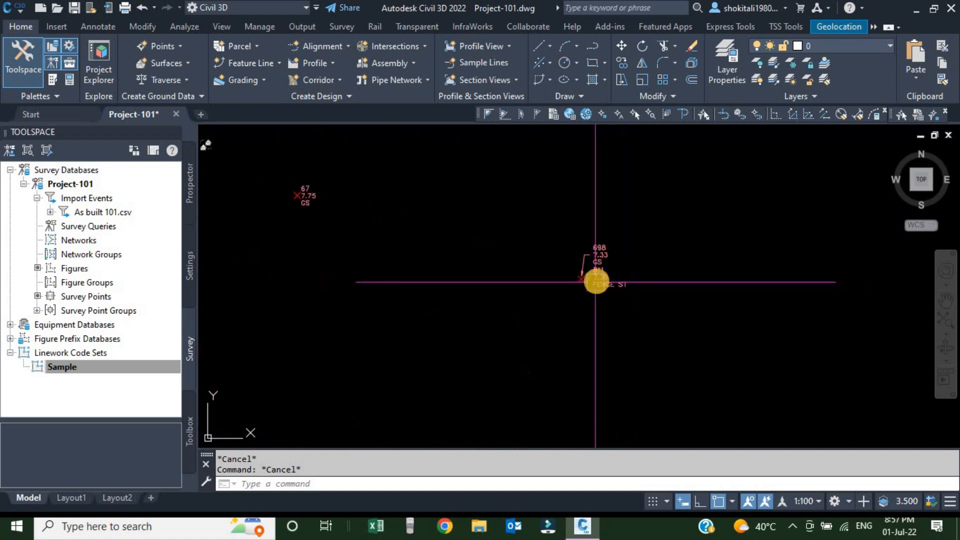
pyautogui.scroll(2, 598, 271)
pyautogui.scroll(2, 570, 292)
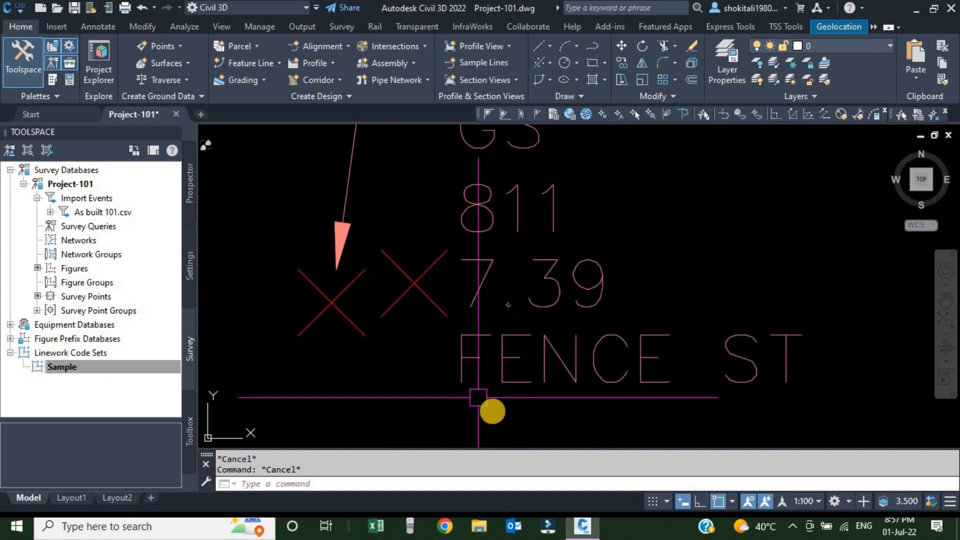
pyautogui.moveTo(493, 407)
pyautogui.mouseDown(button='middle')
pyautogui.moveTo(509, 403)
pyautogui.moveTo(504, 381)
pyautogui.mouseUp(button='middle')
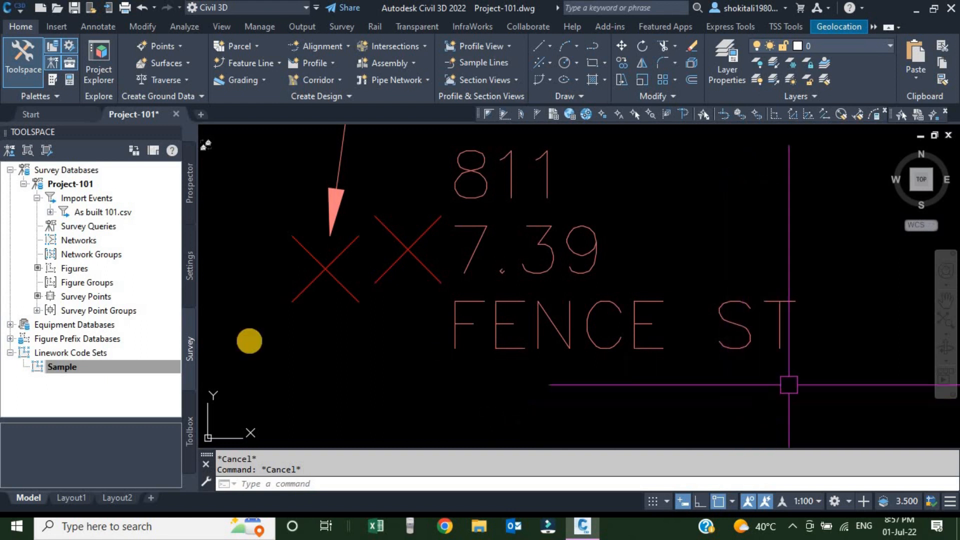
pyautogui.click(52, 369)
pyautogui.rightClick(53, 370)
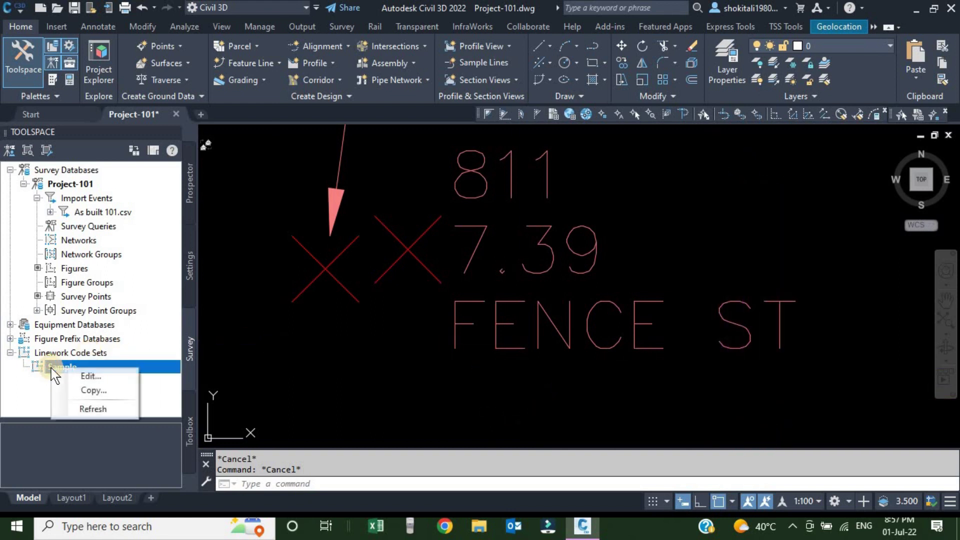
pyautogui.click(81, 375)
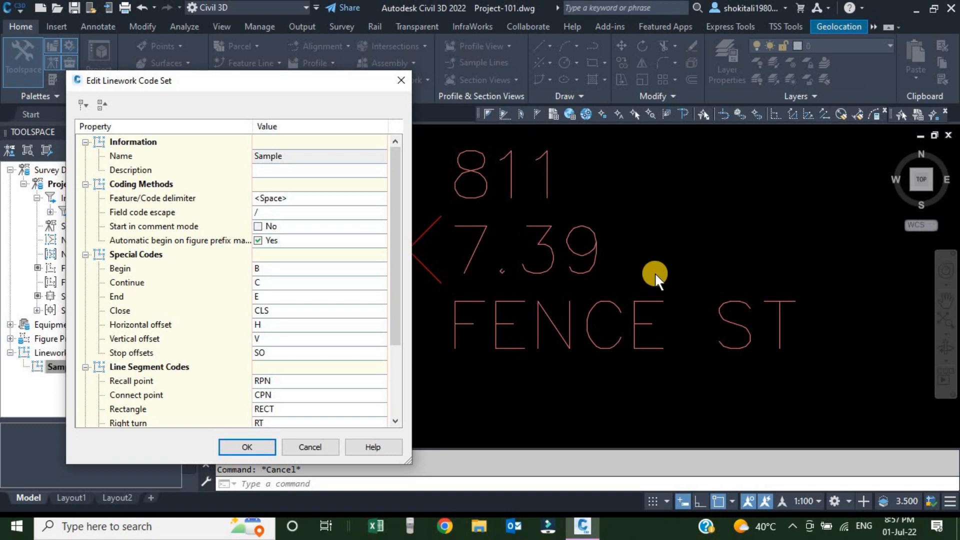
pyautogui.click(314, 448)
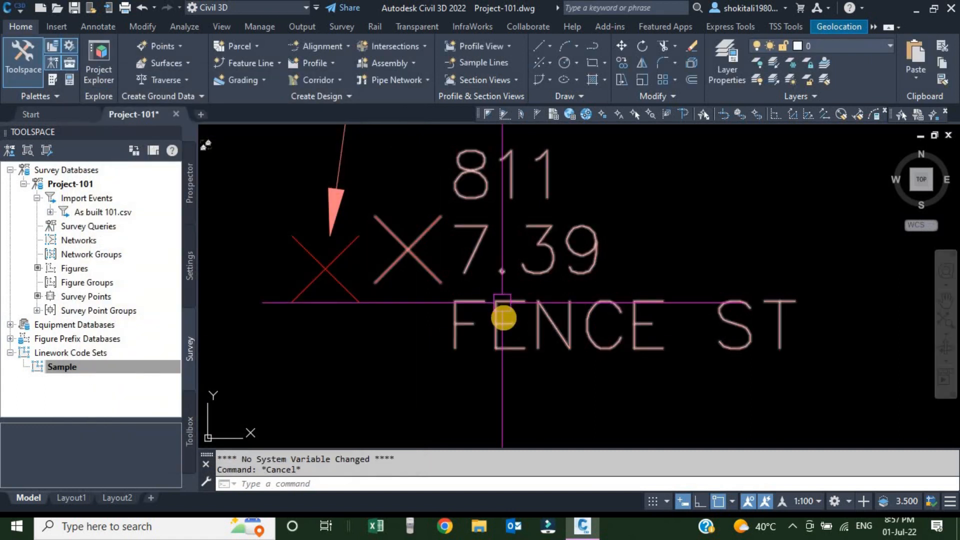
pyautogui.scroll(-5, 503, 318)
pyautogui.scroll(-3, 536, 301)
pyautogui.moveTo(536, 301)
pyautogui.mouseDown(button='middle')
pyautogui.moveTo(436, 412)
pyautogui.moveTo(454, 354)
pyautogui.mouseUp(button='middle')
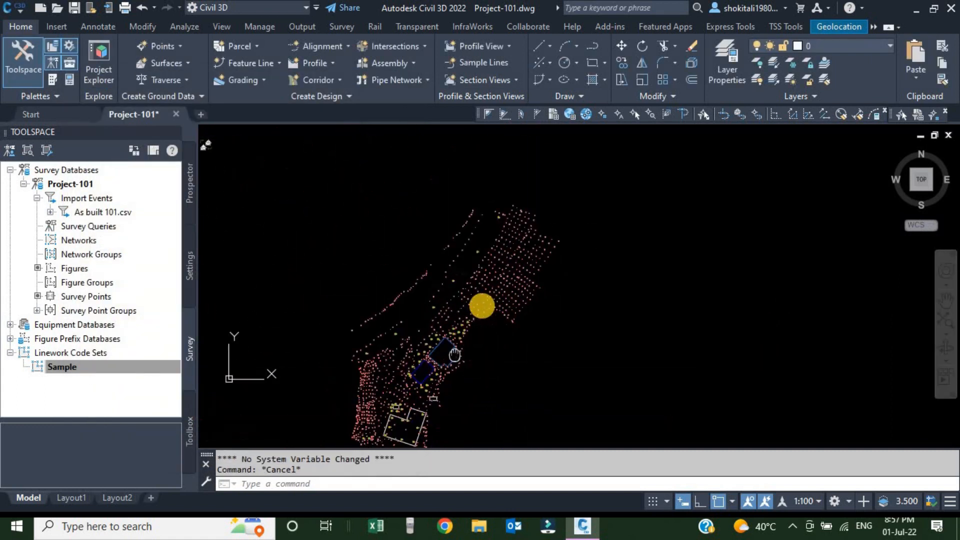
pyautogui.scroll(3, 454, 348)
pyautogui.scroll(3, 450, 322)
pyautogui.scroll(3, 436, 260)
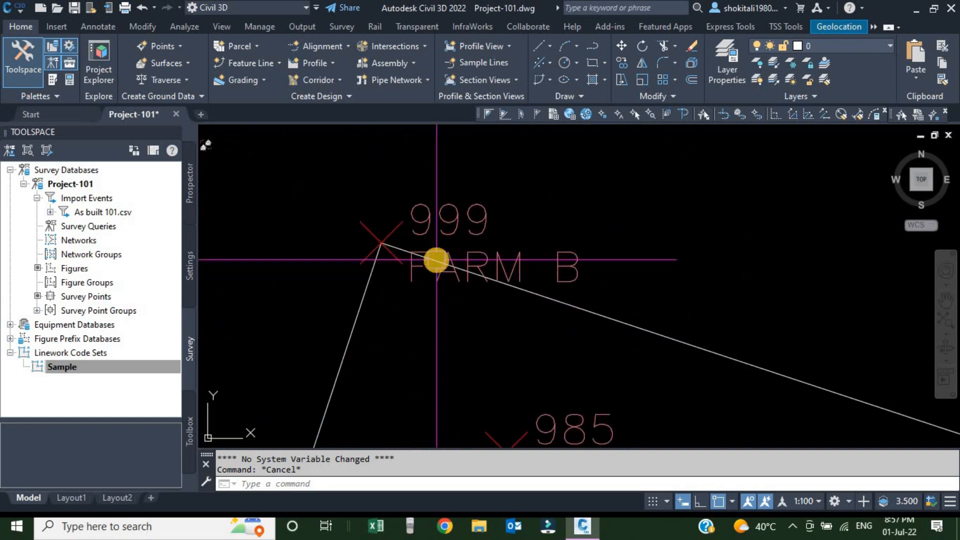
pyautogui.scroll(2, 436, 260)
pyautogui.scroll(2, 450, 261)
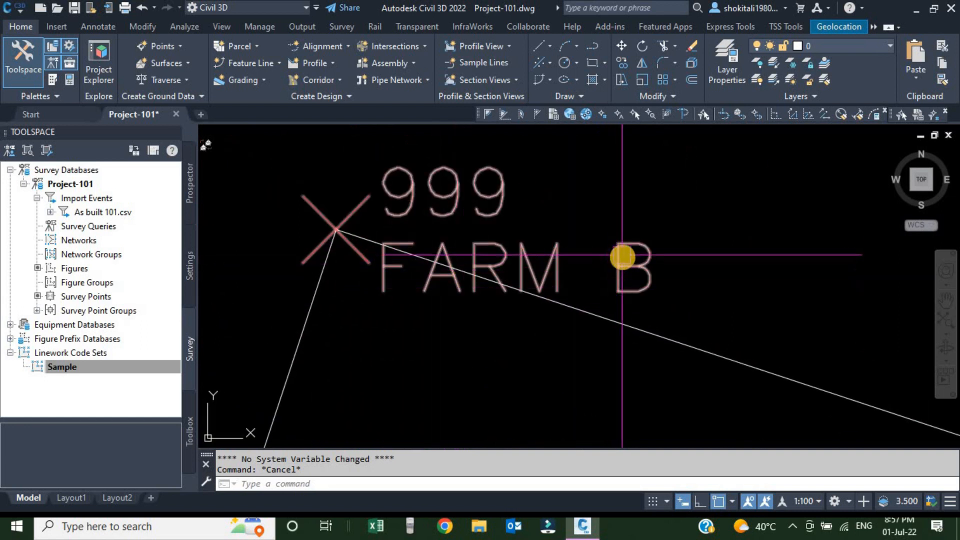
pyautogui.scroll(-3, 460, 307)
pyautogui.scroll(-4, 478, 309)
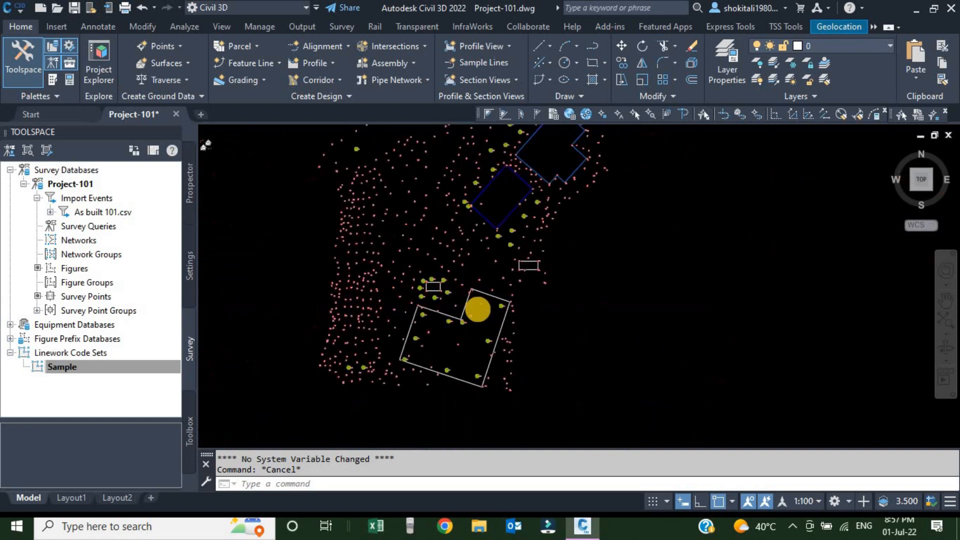
pyautogui.scroll(-2, 547, 248)
pyautogui.scroll(3, 564, 205)
pyautogui.scroll(3, 511, 272)
pyautogui.scroll(3, 541, 196)
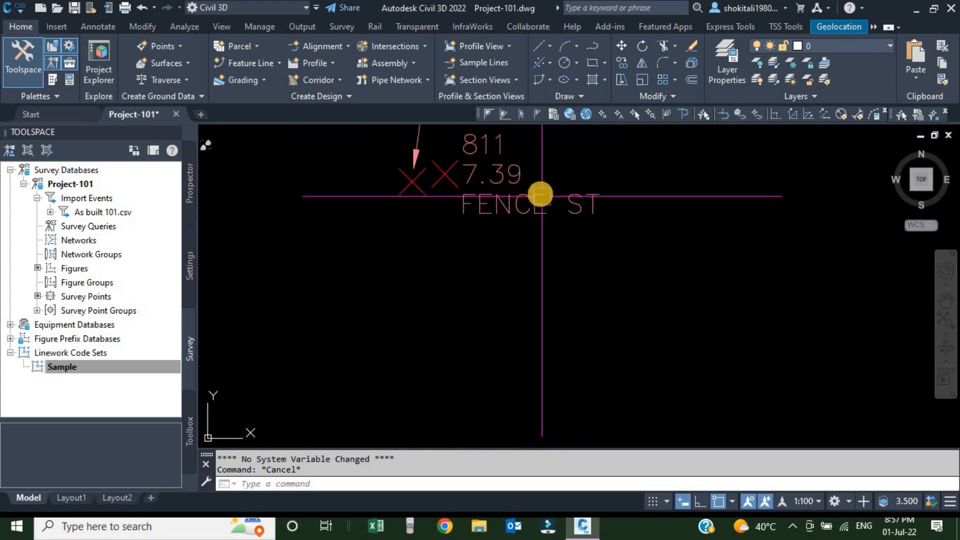
pyautogui.scroll(-2, 553, 290)
pyautogui.scroll(2, 530, 292)
pyautogui.scroll(2, 528, 301)
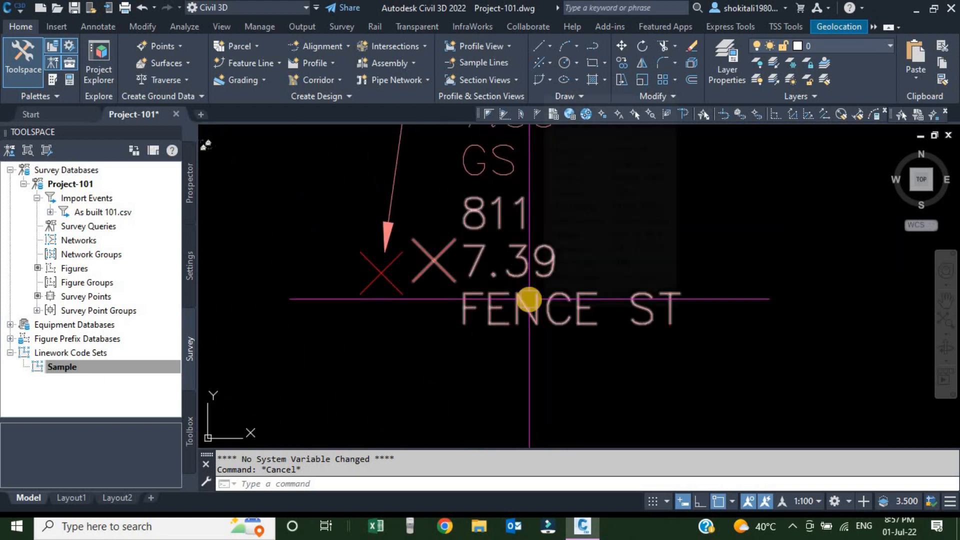
pyautogui.scroll(-3, 494, 332)
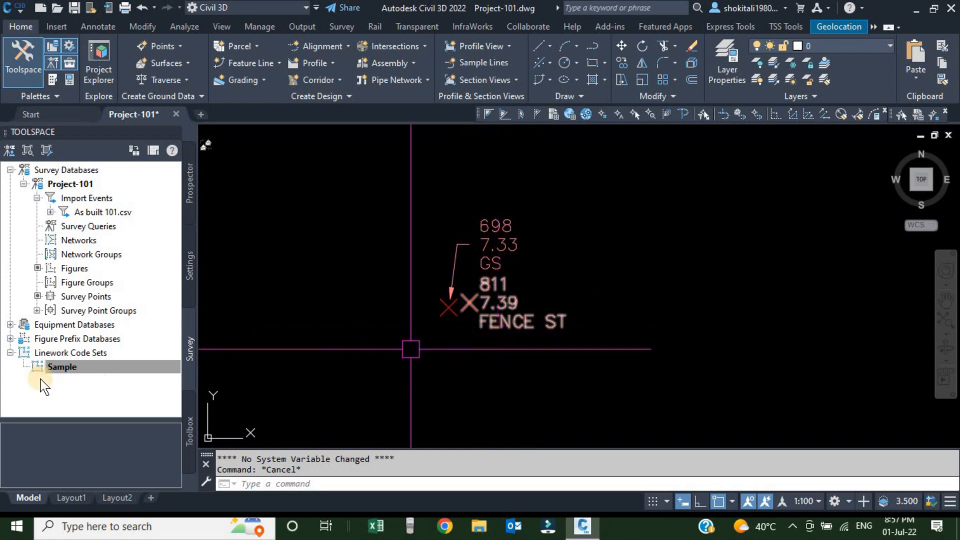
pyautogui.scroll(2, 529, 301)
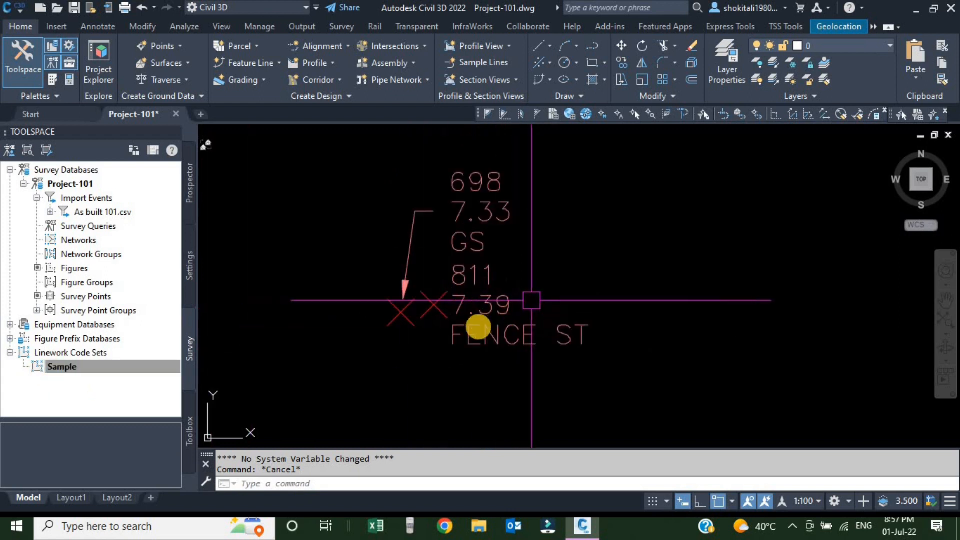
pyautogui.scroll(2, 517, 319)
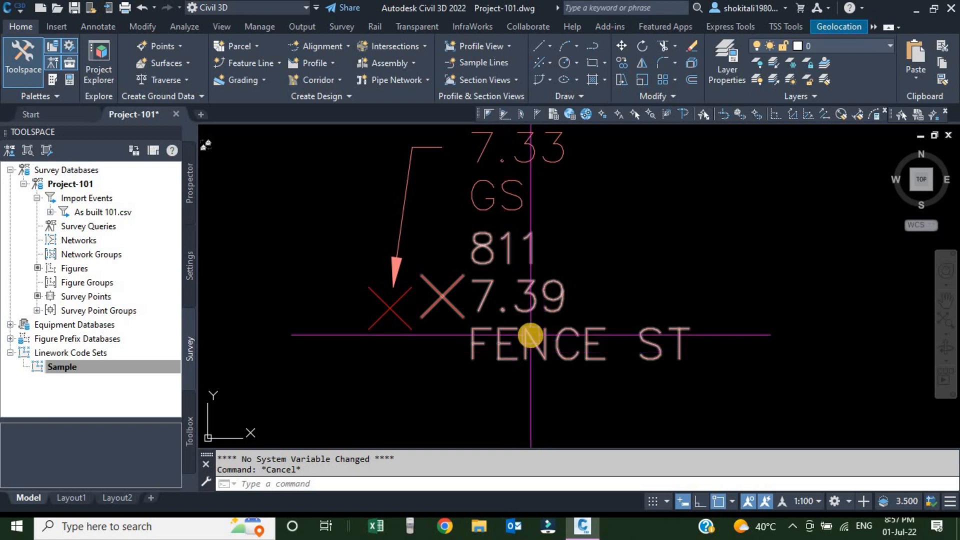
# - Set survey point 811's description to FENCE B in its properties
pyautogui.click(527, 343)
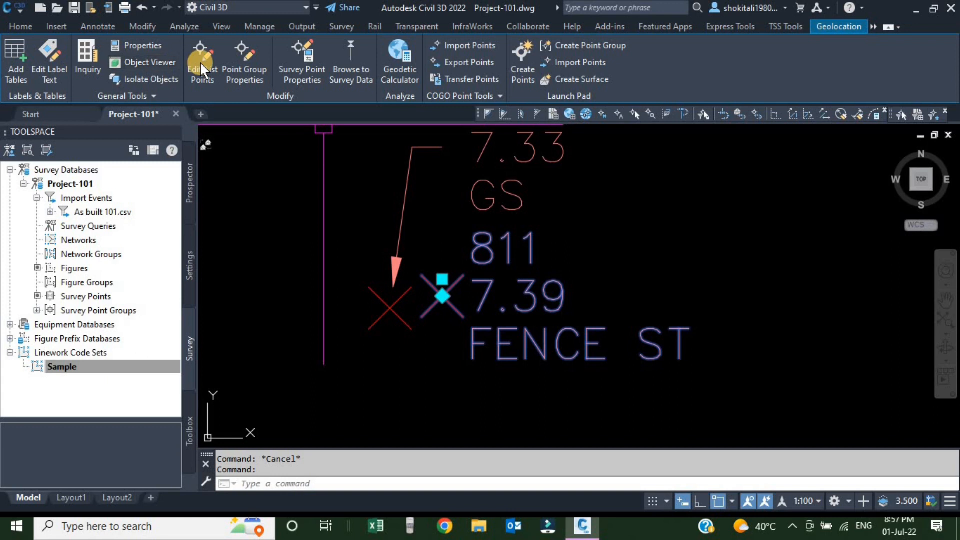
pyautogui.click(303, 71)
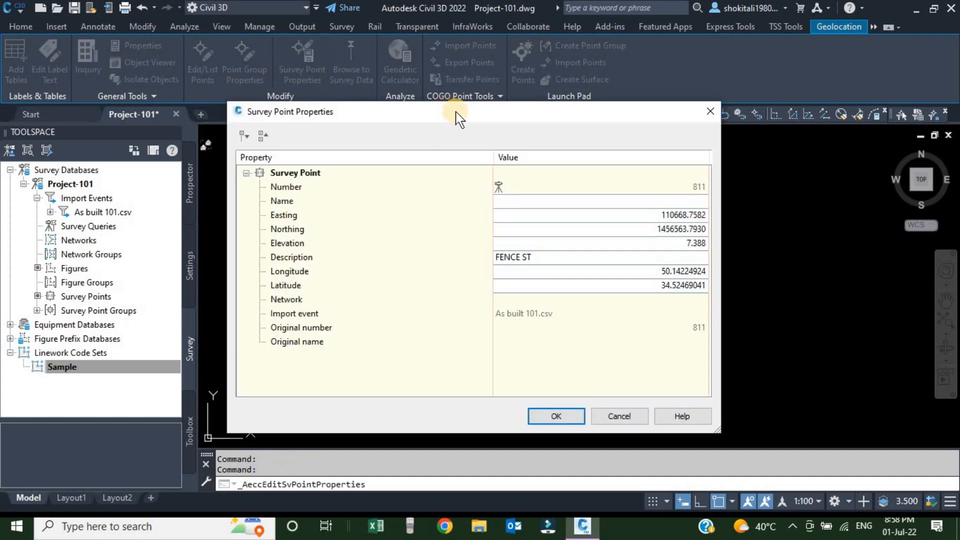
pyautogui.moveTo(458, 111)
pyautogui.mouseDown()
pyautogui.moveTo(313, 78)
pyautogui.moveTo(347, 107)
pyautogui.mouseUp()
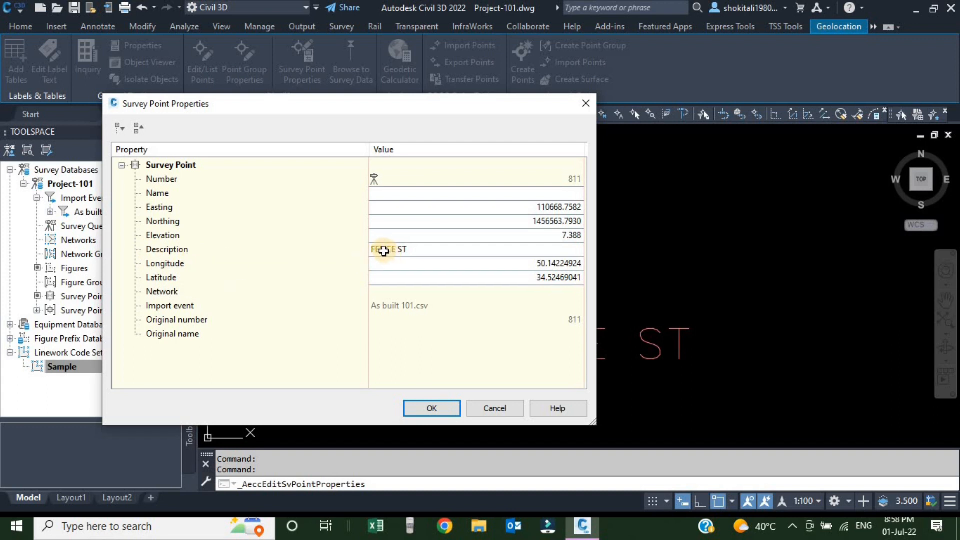
pyautogui.click(425, 250)
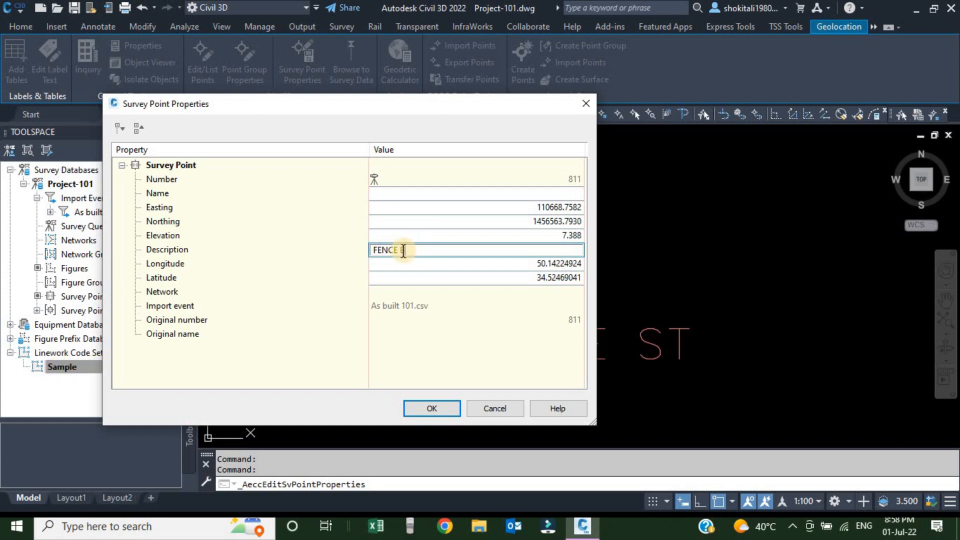
pyautogui.write('B')
pyautogui.click(432, 409)
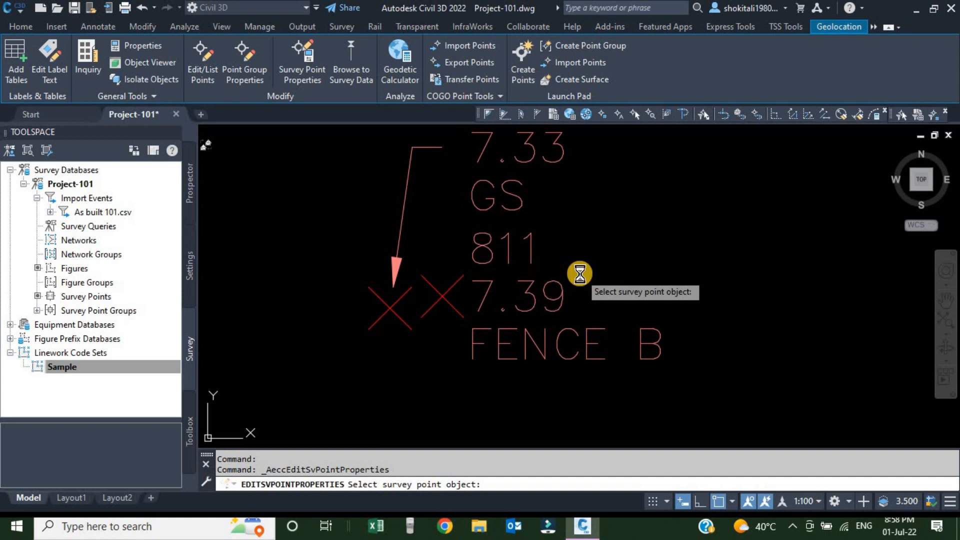
# - End the survey point selection command so the update-linework prompt appears
pyautogui.press('Escape')
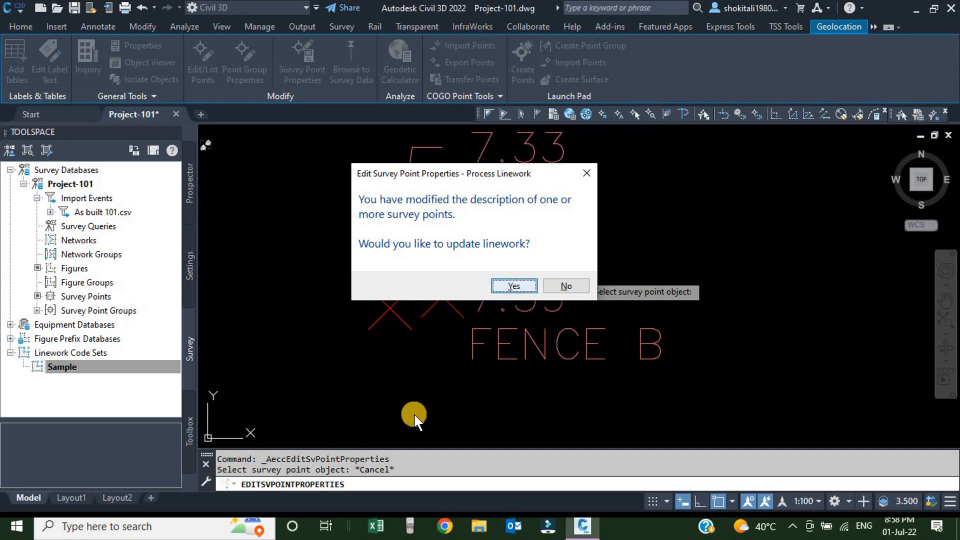
# - Answer Yes to updating linework, bringing up Process Linework
pyautogui.click(509, 284)
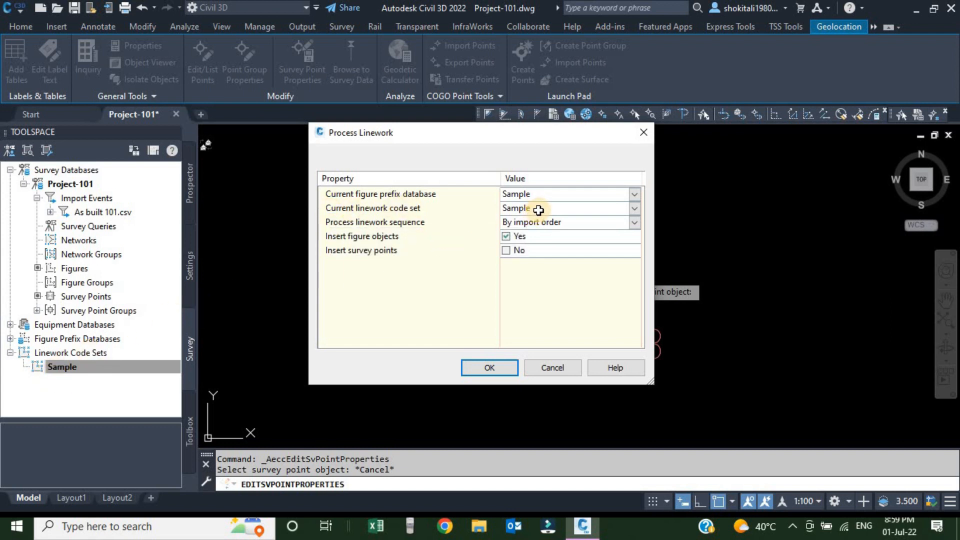
# - Keep Sample as the linework code set and run linework processing
pyautogui.click(634, 208)
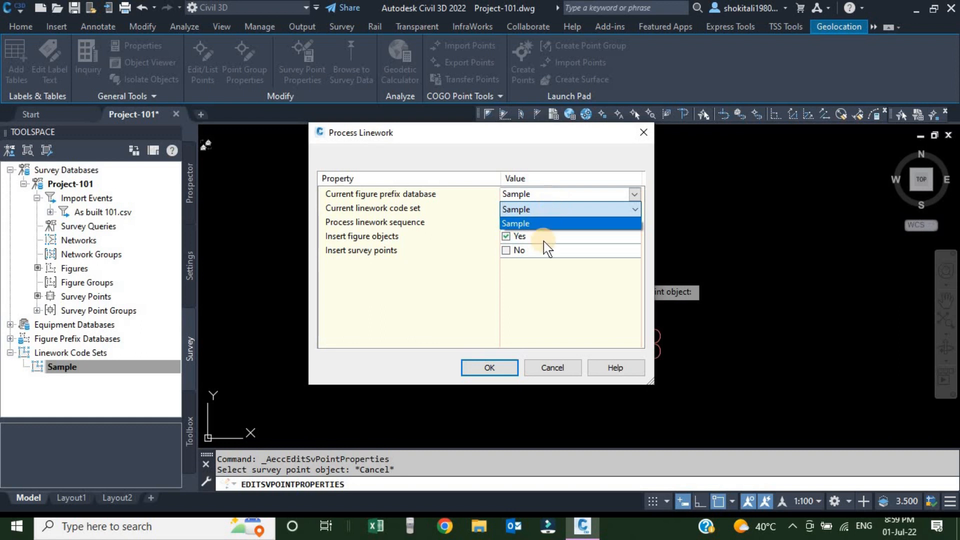
pyautogui.click(535, 209)
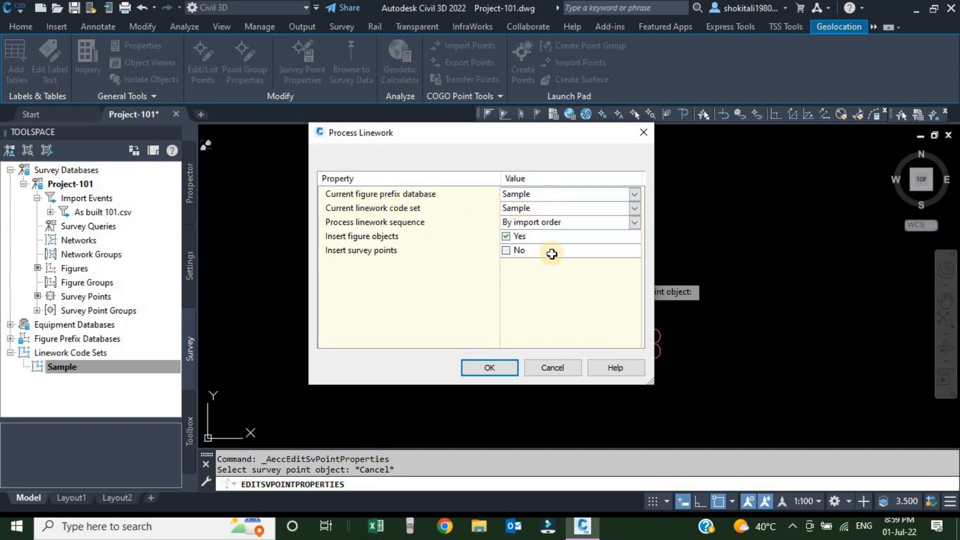
pyautogui.click(485, 367)
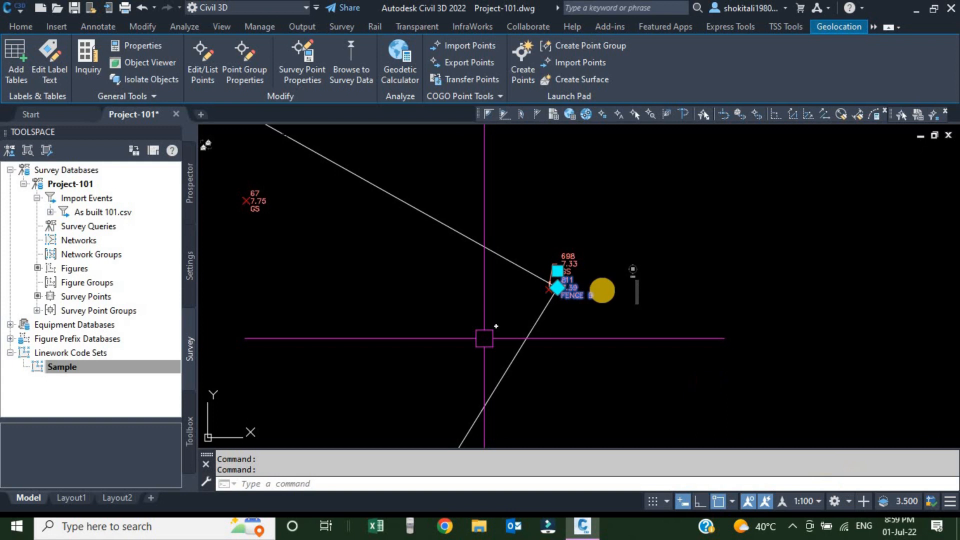
pyautogui.scroll(-3, 484, 338)
pyautogui.scroll(-3, 579, 296)
pyautogui.press('Escape')
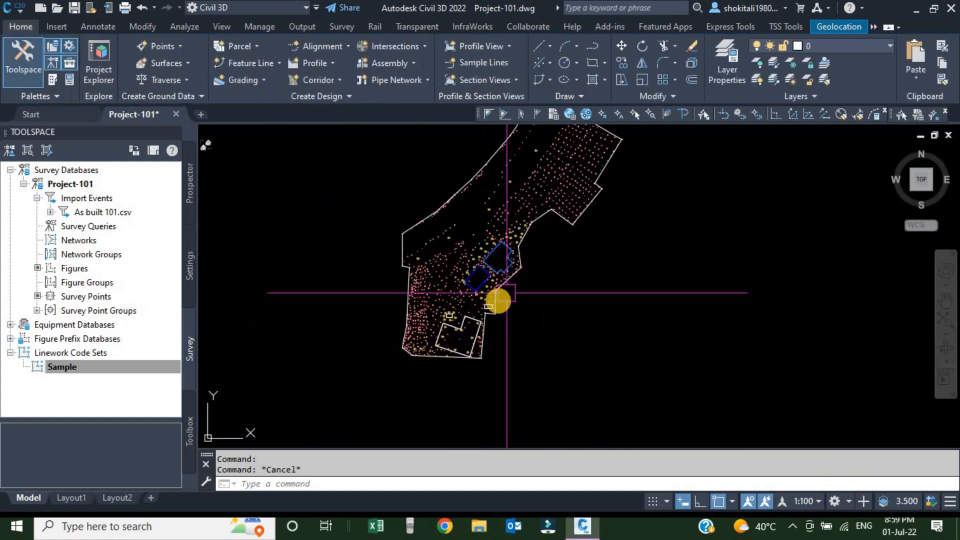
pyautogui.scroll(3, 503, 289)
pyautogui.scroll(3, 503, 270)
pyautogui.scroll(-5, 540, 240)
pyautogui.moveTo(559, 221)
pyautogui.mouseDown(button='middle')
pyautogui.moveTo(580, 239)
pyautogui.moveTo(564, 223)
pyautogui.mouseUp(button='middle')
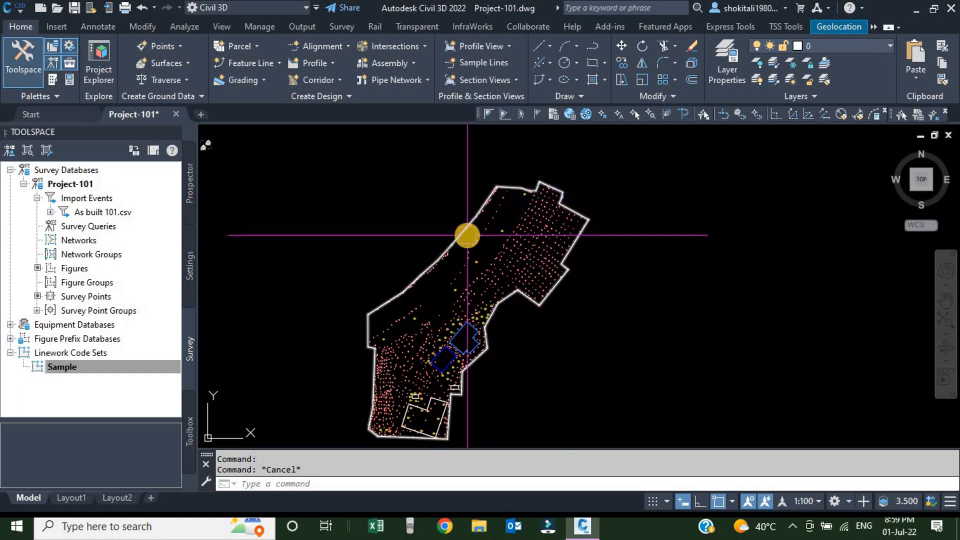
pyautogui.scroll(2, 503, 332)
pyautogui.scroll(-1, 488, 325)
pyautogui.scroll(-1, 511, 308)
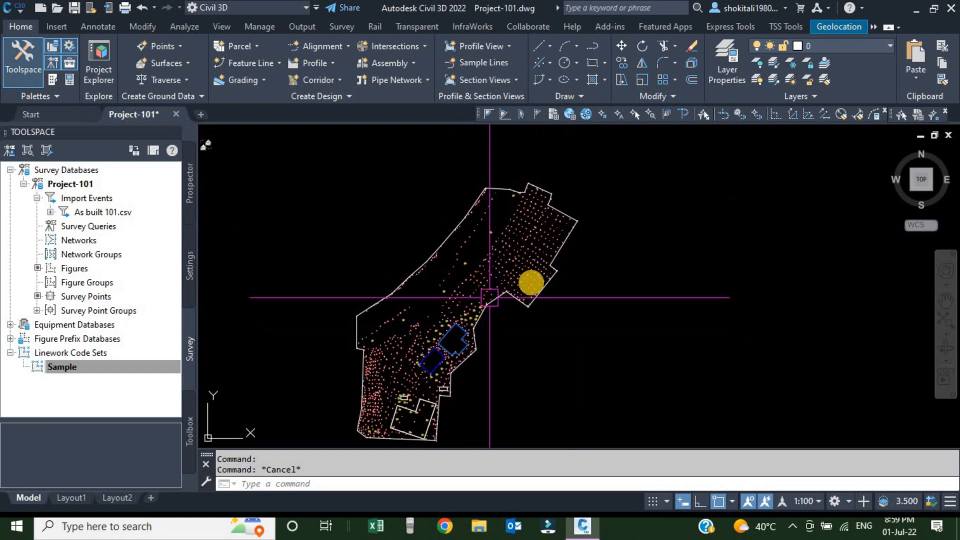
pyautogui.scroll(1, 525, 304)
pyautogui.scroll(2, 529, 308)
pyautogui.scroll(-1, 530, 312)
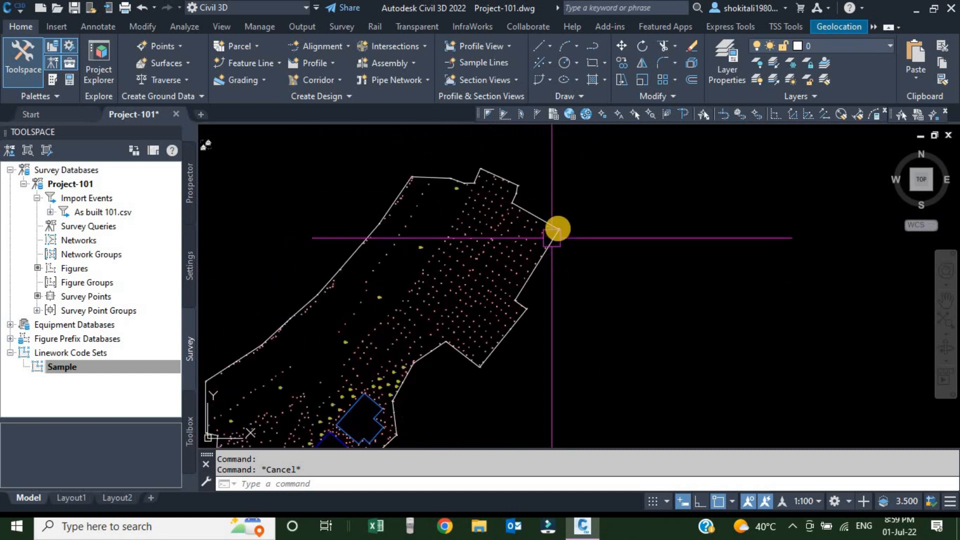
pyautogui.scroll(2, 552, 239)
pyautogui.scroll(2, 557, 231)
pyautogui.scroll(2, 541, 233)
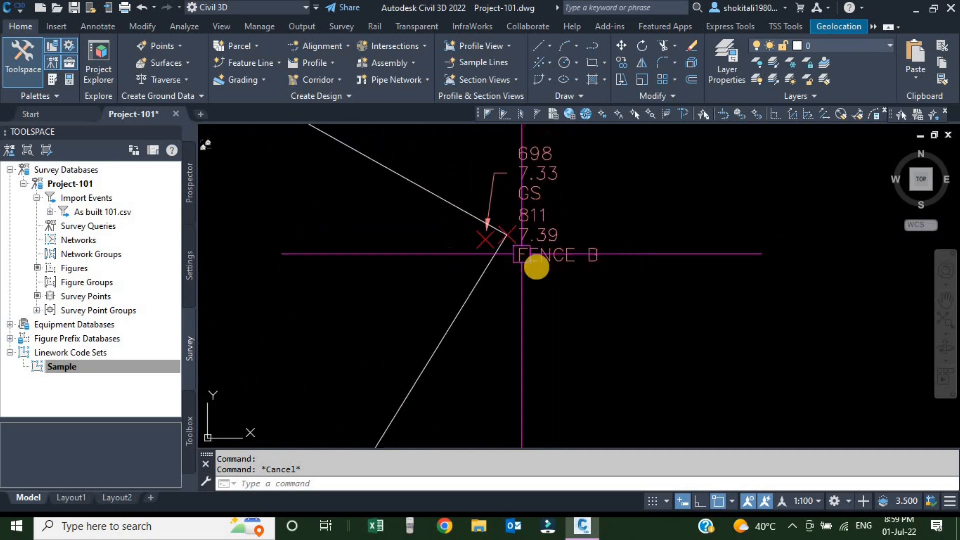
pyautogui.scroll(-3, 536, 268)
pyautogui.scroll(-3, 540, 268)
pyautogui.scroll(-2, 525, 315)
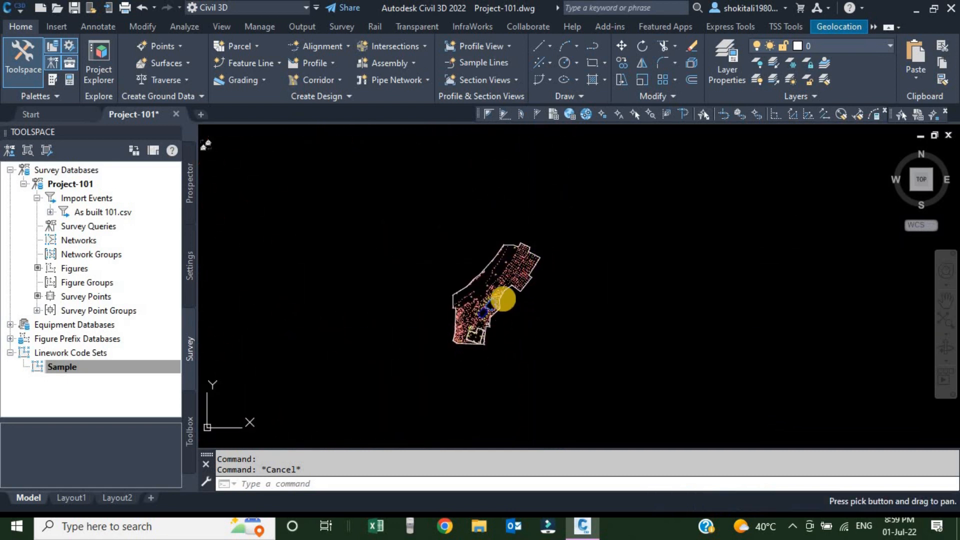
pyautogui.scroll(2, 503, 300)
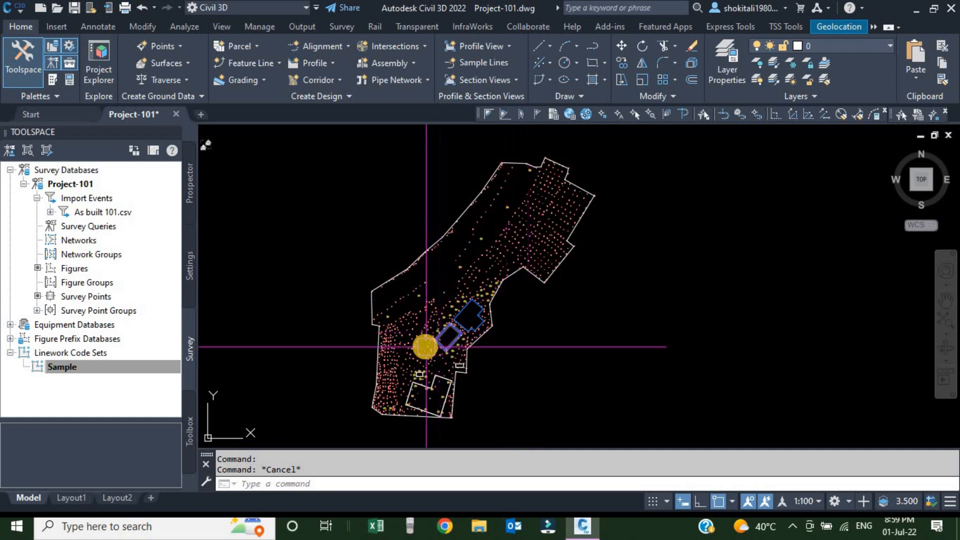
pyautogui.click(59, 369)
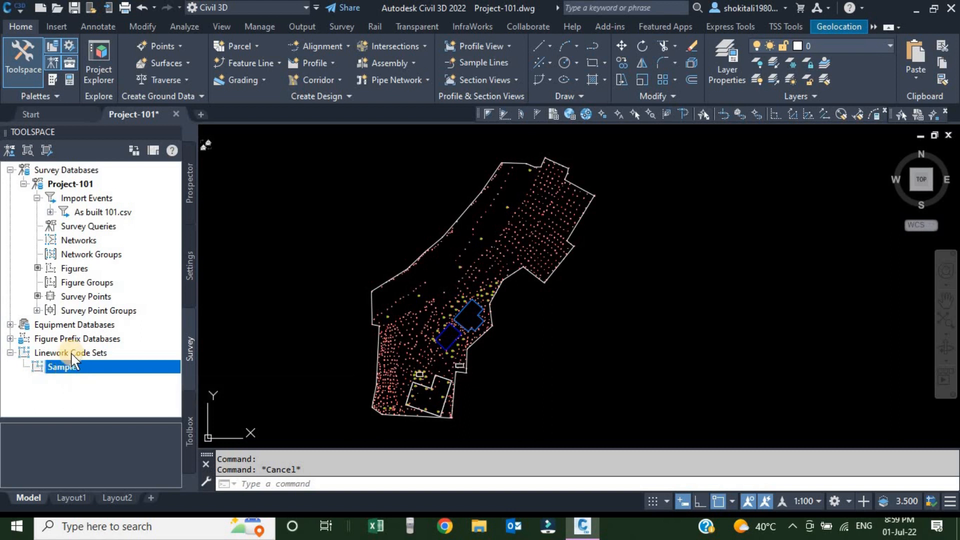
# - Create a new linework code set named Sample-1
pyautogui.click(74, 355)
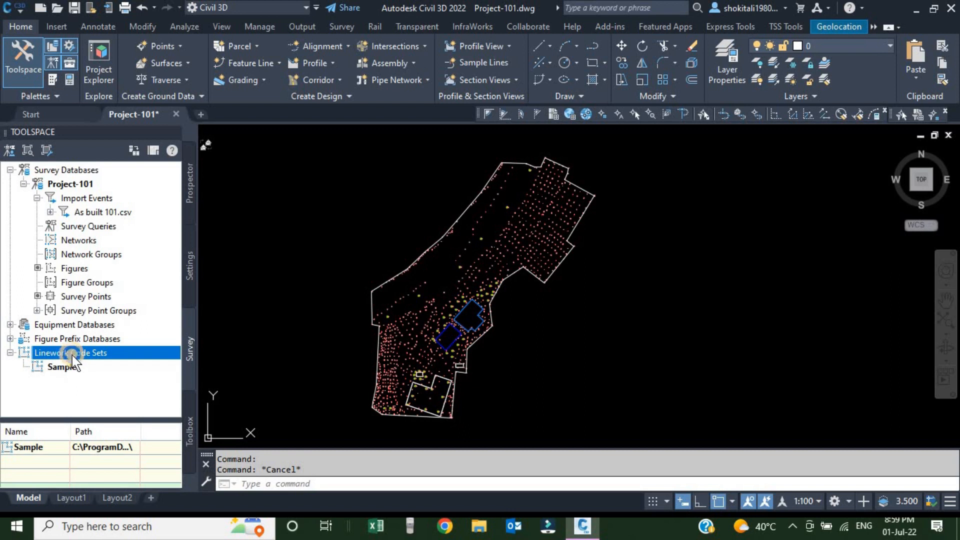
pyautogui.rightClick(73, 358)
pyautogui.click(116, 362)
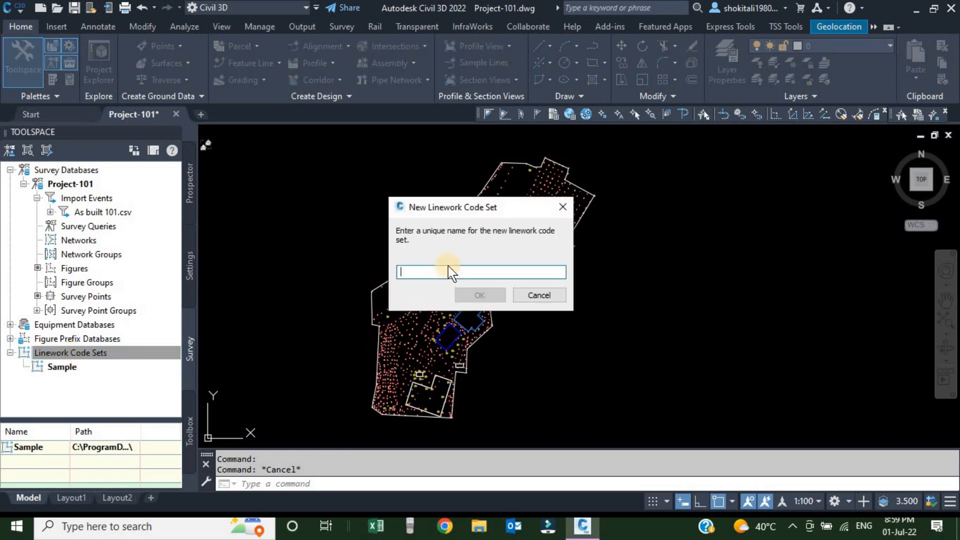
pyautogui.click(441, 267)
pyautogui.write('Sample-1')
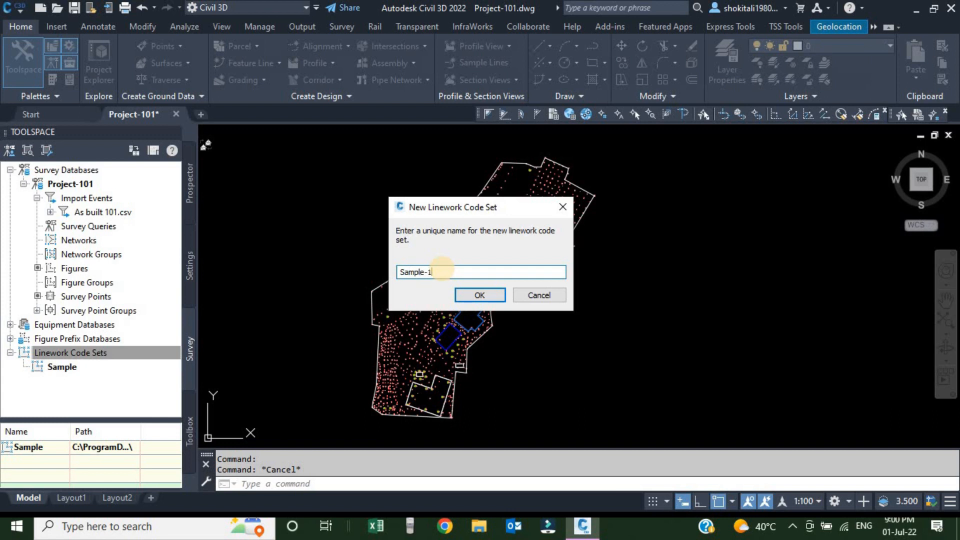
pyautogui.click(493, 295)
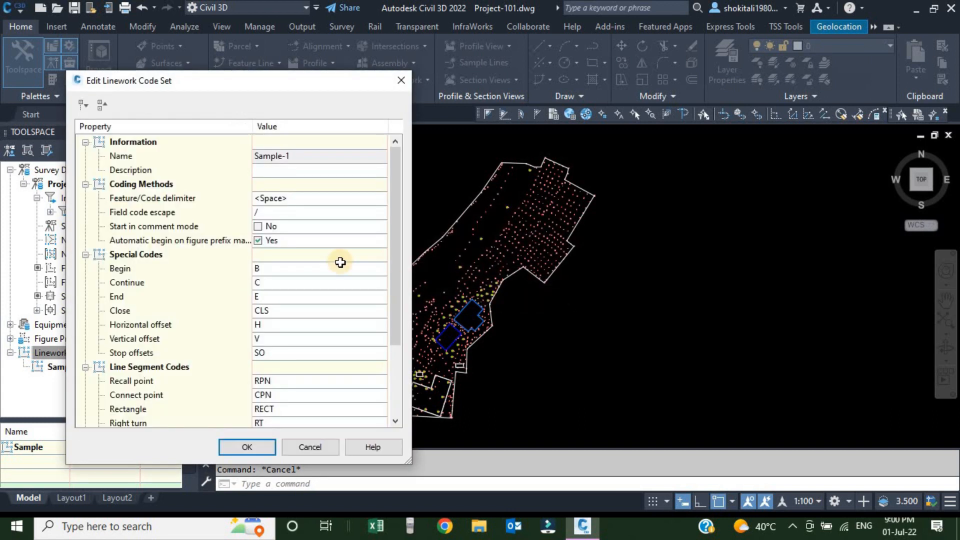
# - Set Begin code ST, keep Continue and Close codes, and save Sample-1
pyautogui.click(268, 268)
pyautogui.write('ST')
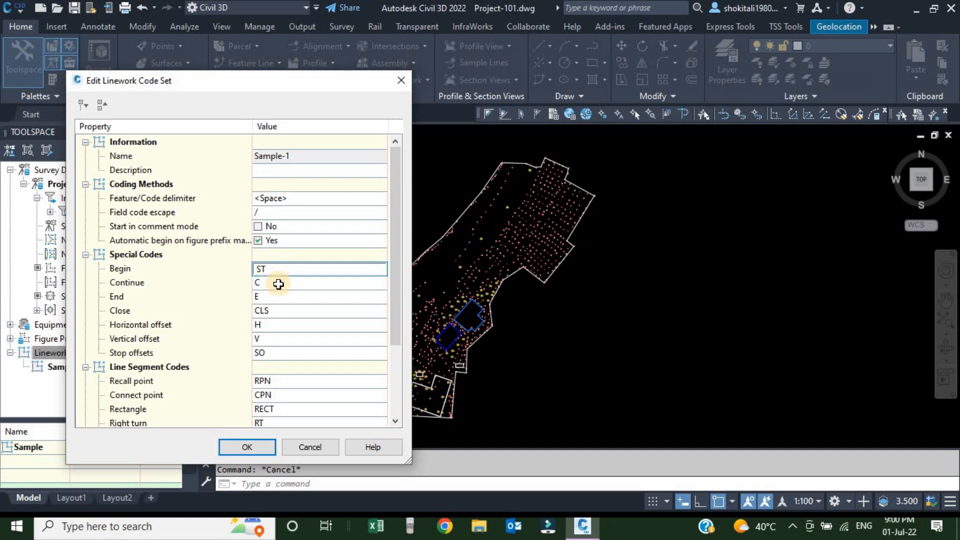
pyautogui.click(279, 284)
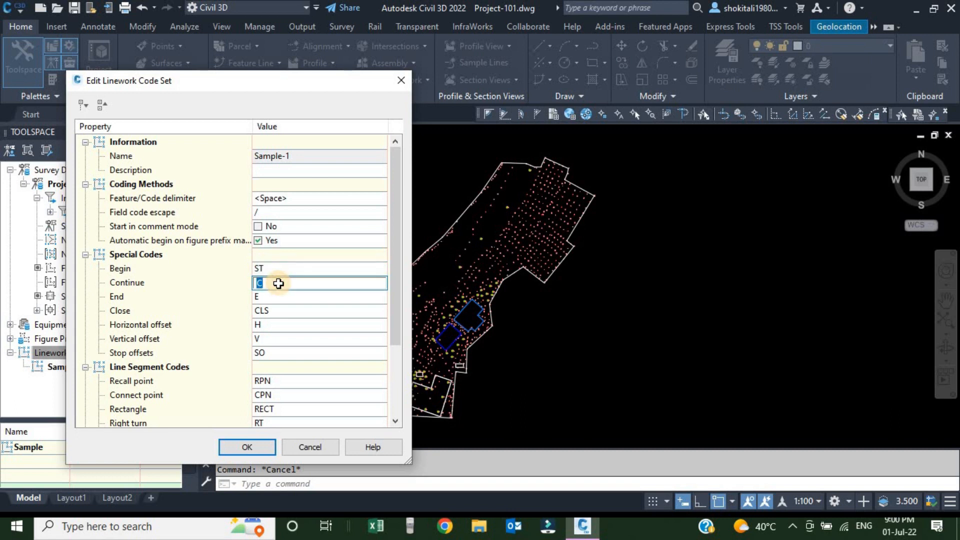
pyautogui.click(276, 312)
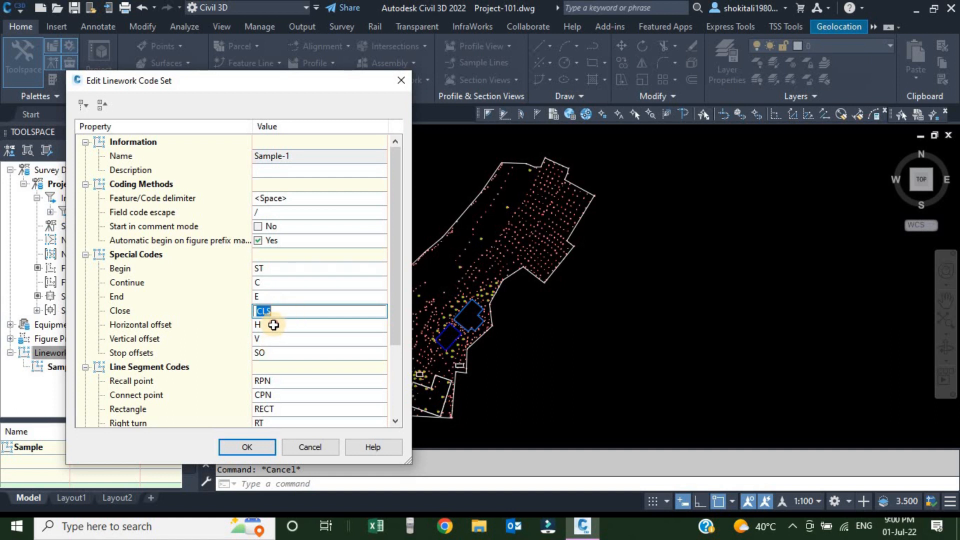
pyautogui.click(273, 324)
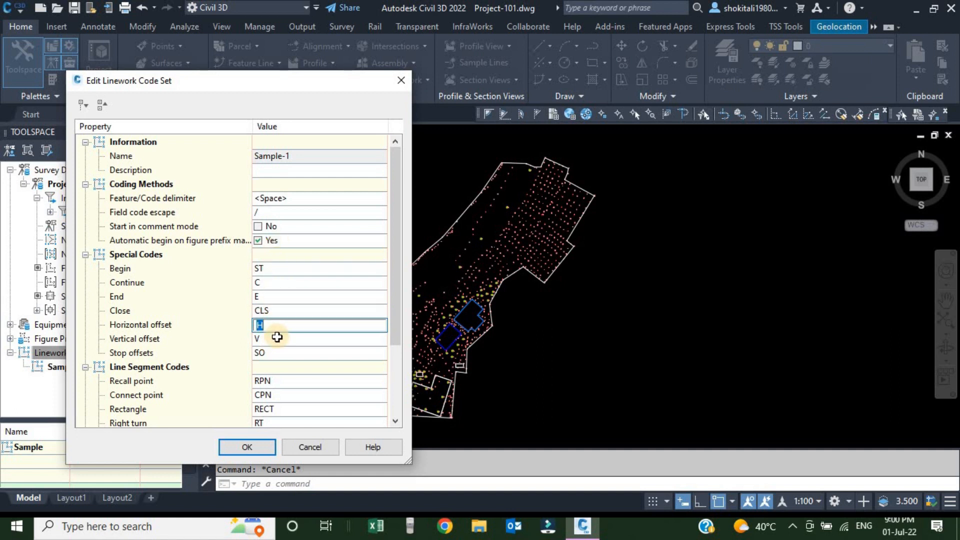
pyautogui.click(253, 447)
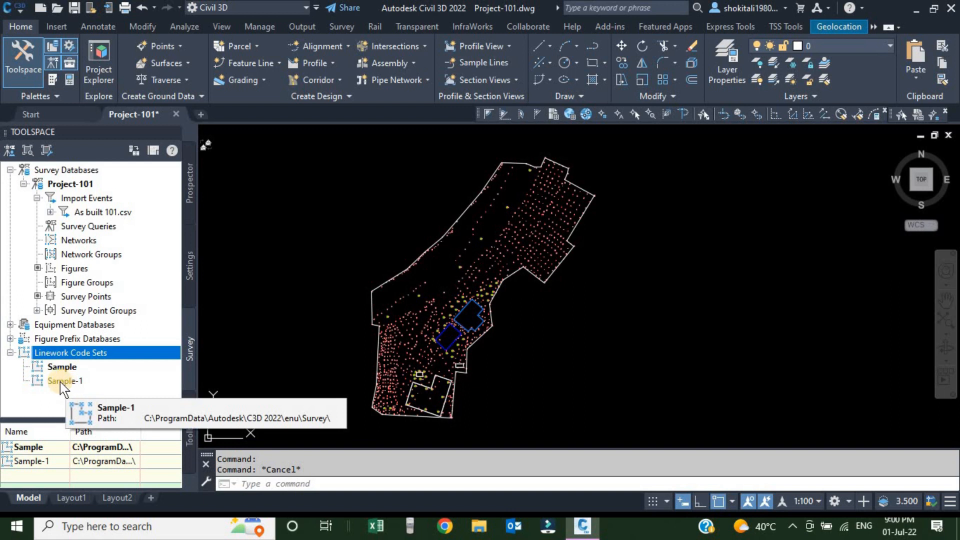
# - Review Sample-1's settings unchanged and make Sample-1 current
pyautogui.doubleClick(66, 381)
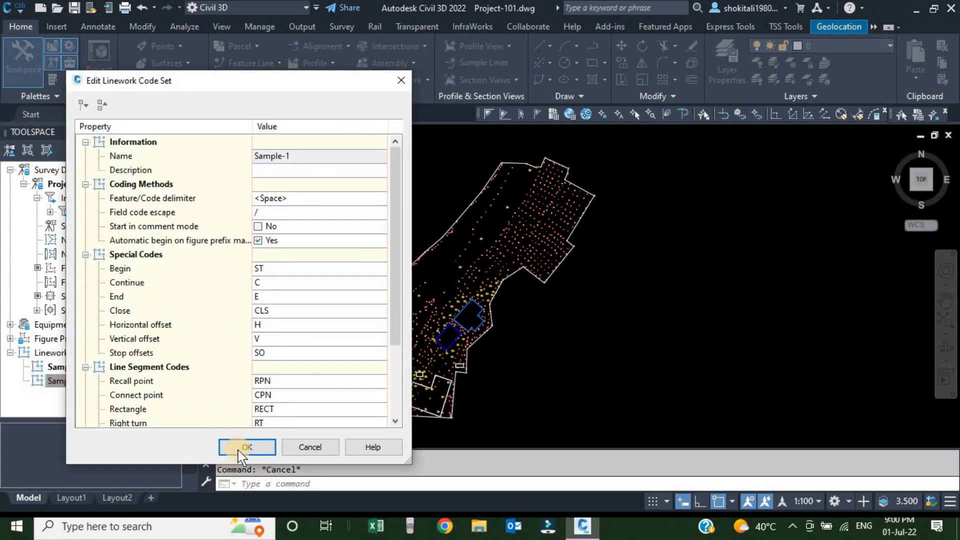
pyautogui.click(241, 448)
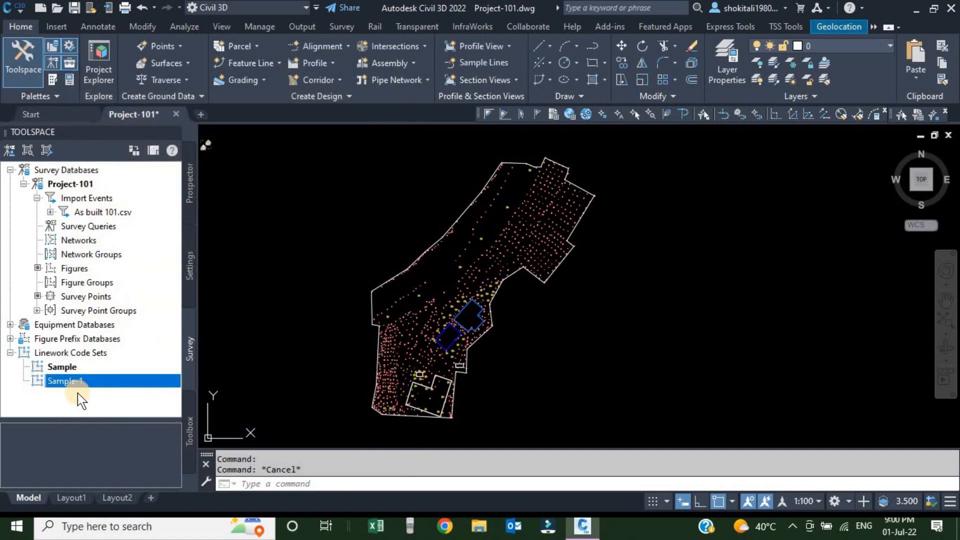
pyautogui.rightClick(67, 379)
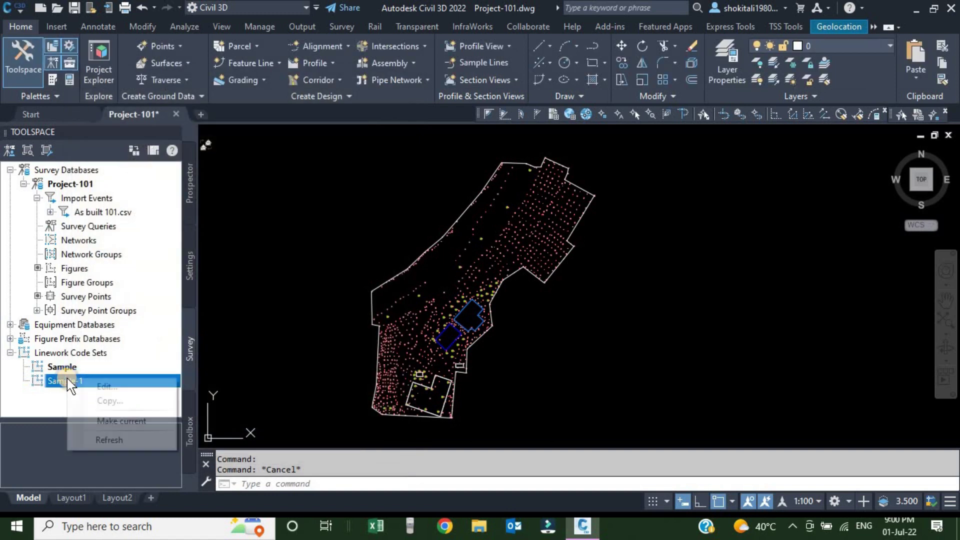
pyautogui.click(124, 422)
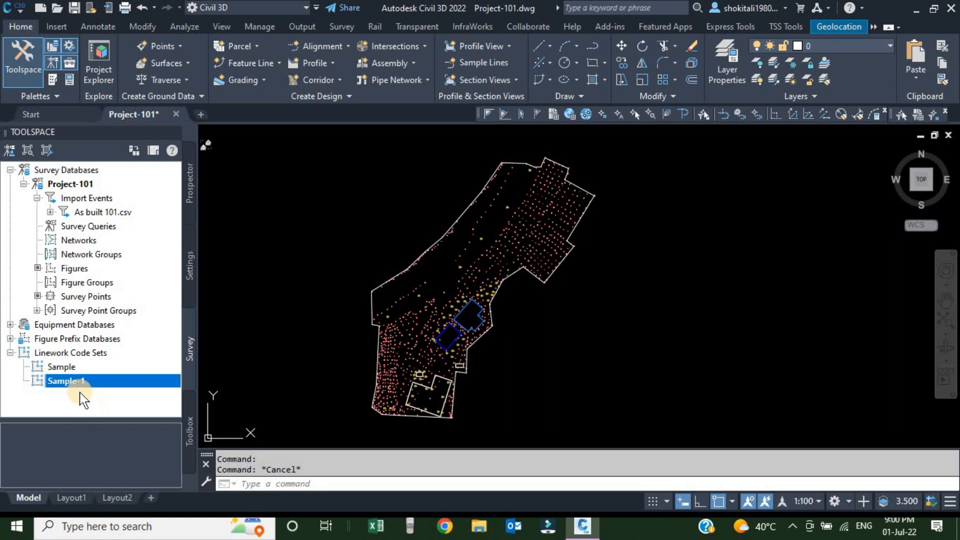
# - Make Sample the current linework code set again
pyautogui.click(76, 368)
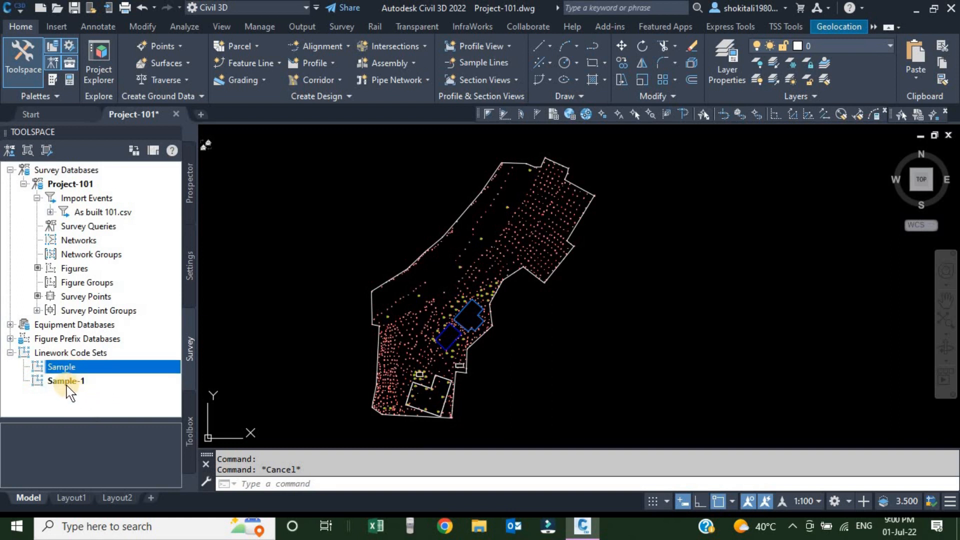
pyautogui.click(87, 296)
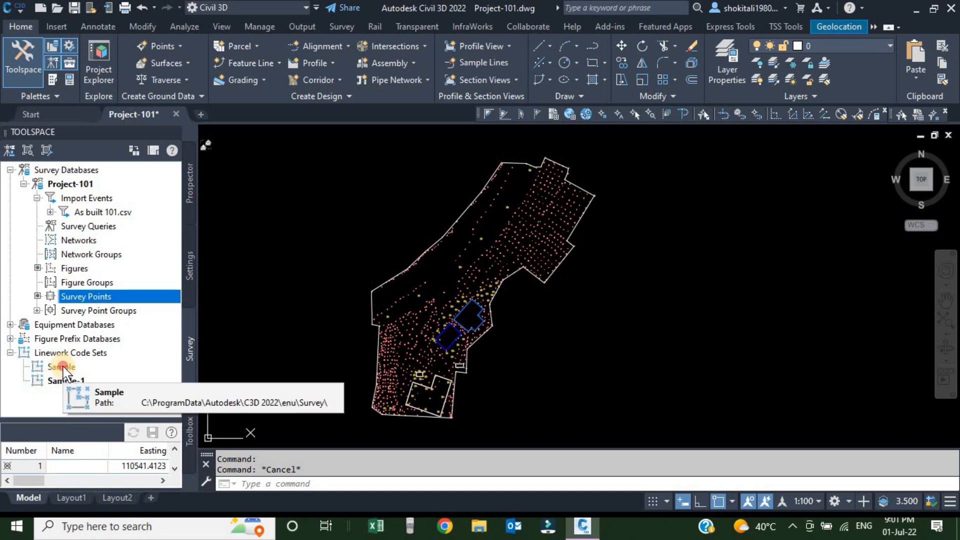
pyautogui.click(54, 368)
pyautogui.rightClick(64, 367)
pyautogui.click(103, 409)
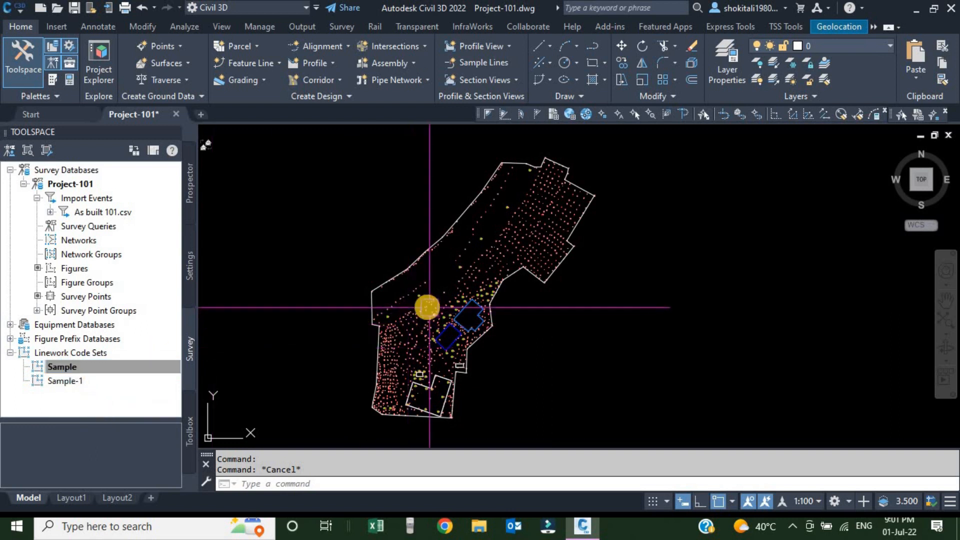
pyautogui.scroll(5, 480, 330)
pyautogui.scroll(3, 451, 279)
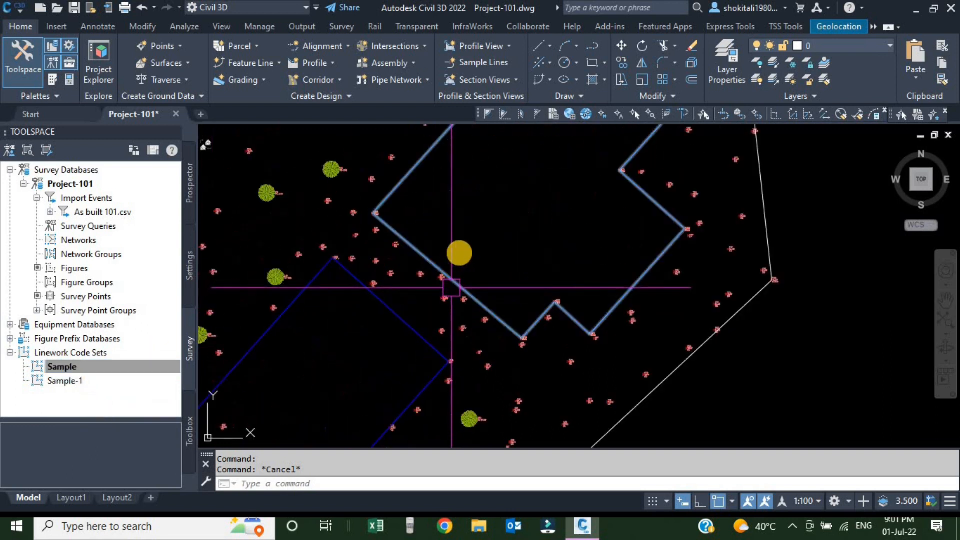
pyautogui.scroll(-2, 394, 305)
pyautogui.scroll(-3, 413, 305)
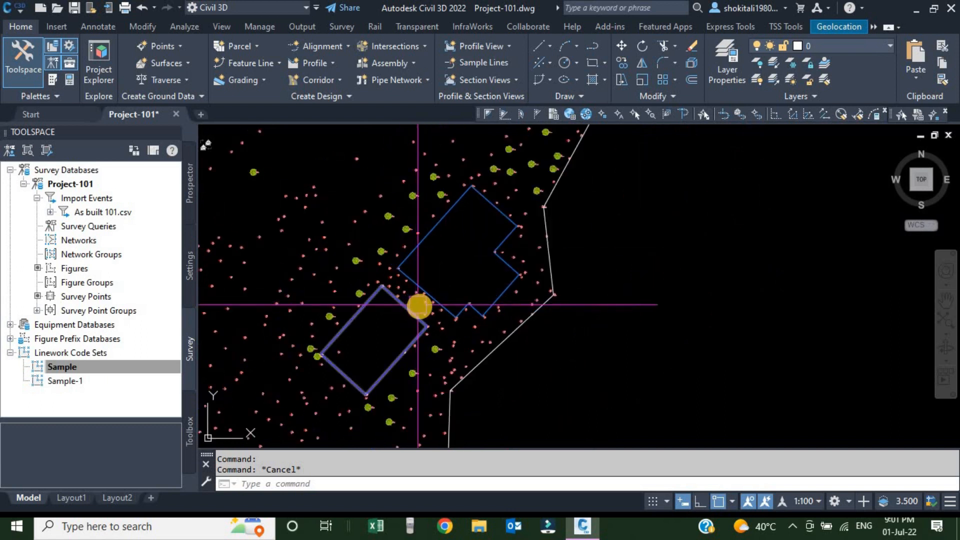
pyautogui.scroll(-3, 420, 306)
pyautogui.scroll(-1, 407, 326)
pyautogui.scroll(2, 432, 262)
pyautogui.scroll(2, 457, 229)
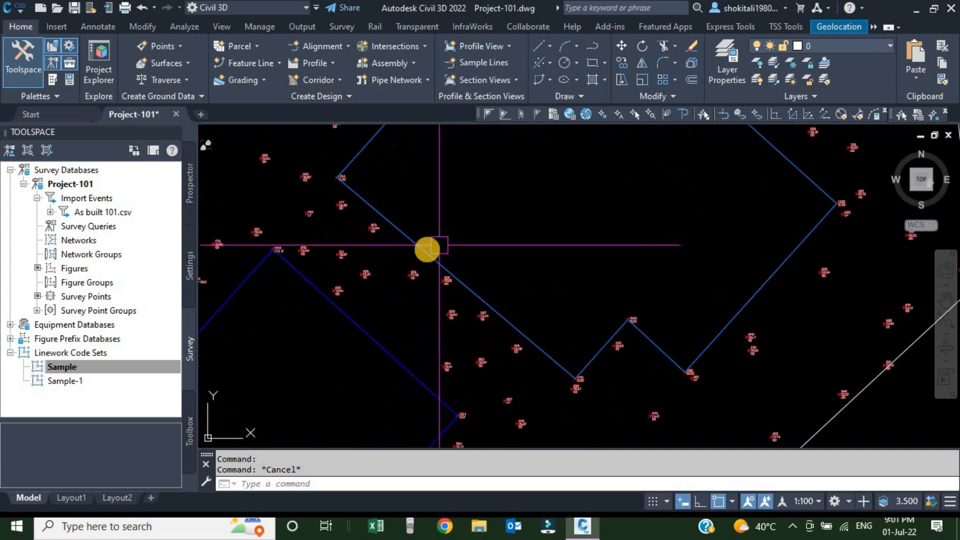
pyautogui.scroll(2, 428, 248)
pyautogui.scroll(-8, 420, 253)
pyautogui.scroll(1, 420, 278)
pyautogui.scroll(3, 405, 293)
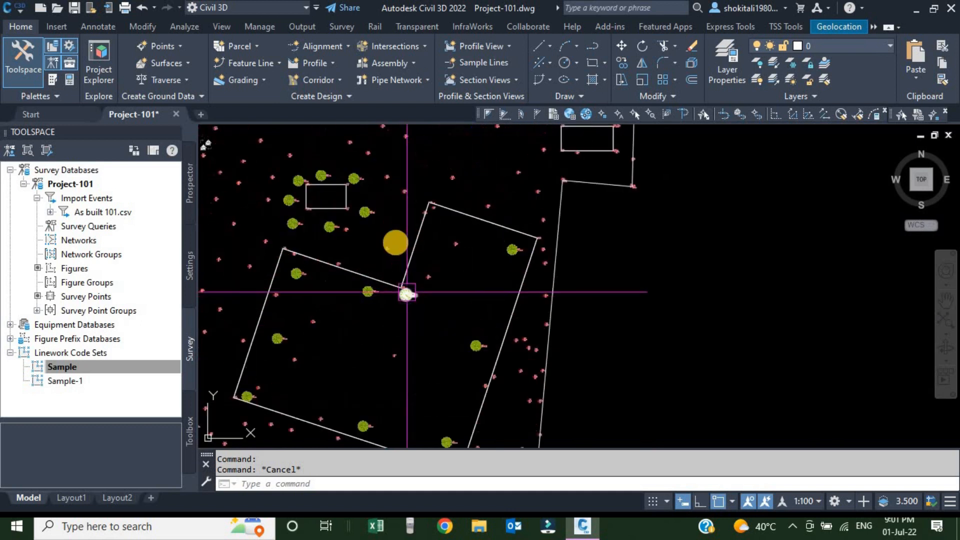
pyautogui.scroll(1, 413, 244)
pyautogui.scroll(-5, 417, 243)
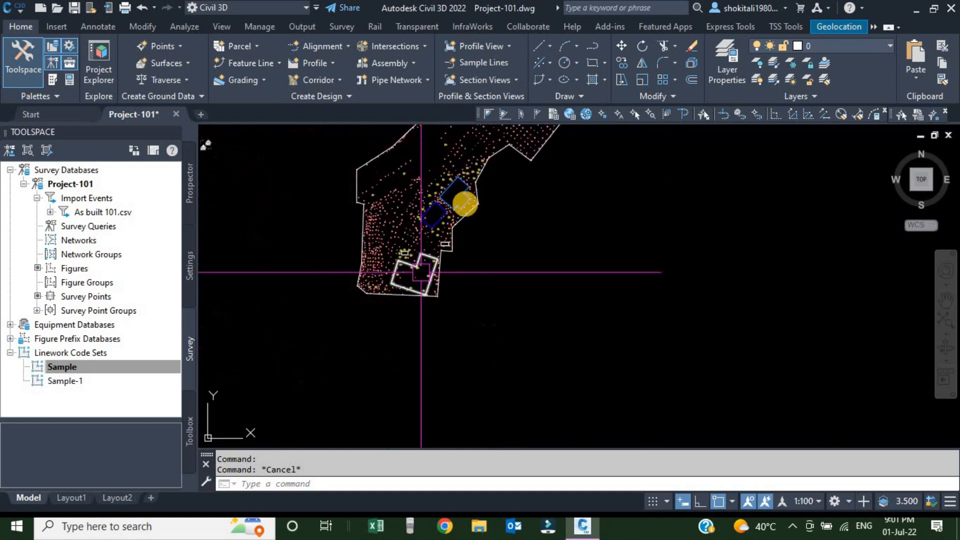
pyautogui.moveTo(461, 204); pyautogui.dragTo(452, 317, button='middle')
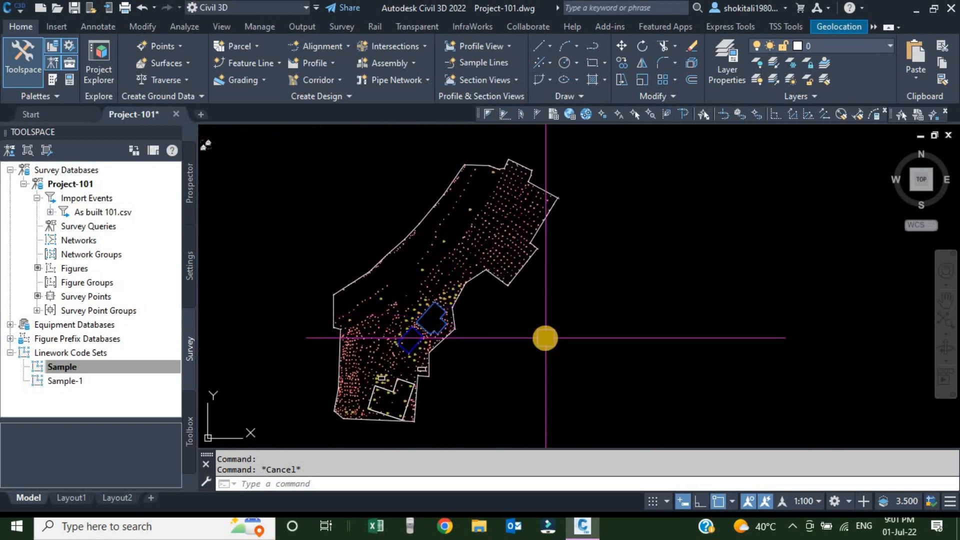